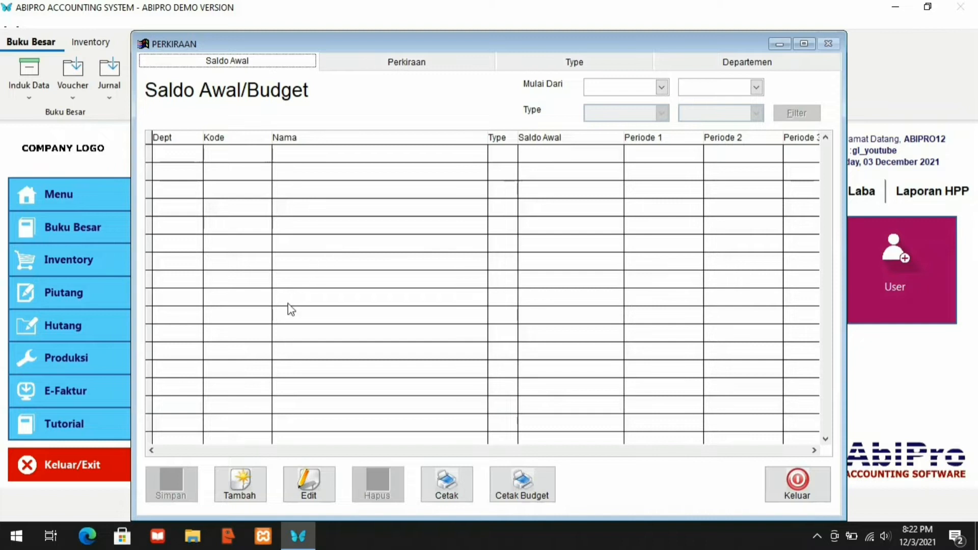
# Add a new Saldo Awal/Budget row and assign it account 441-001 Penjualan Barang Dagang
pyautogui.click(241, 488)
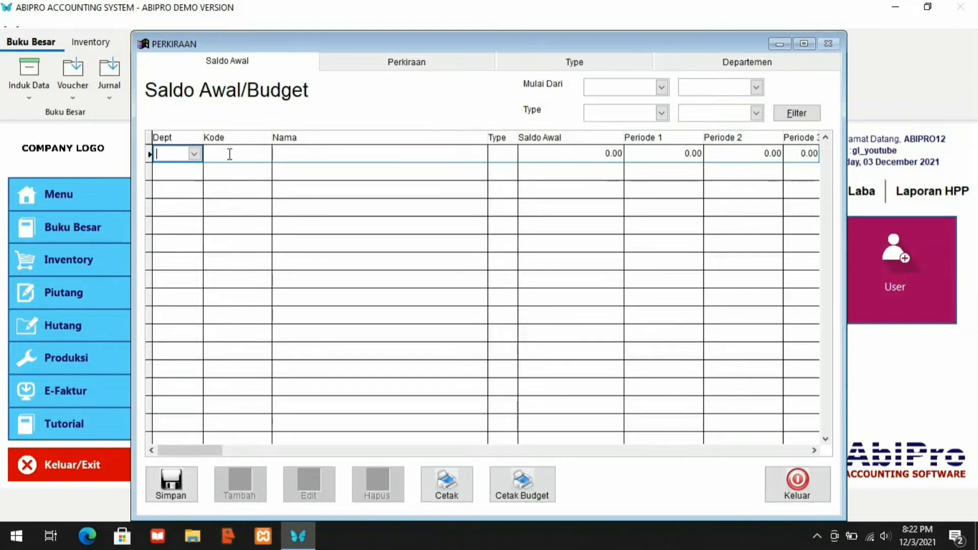
pyautogui.click(261, 158)
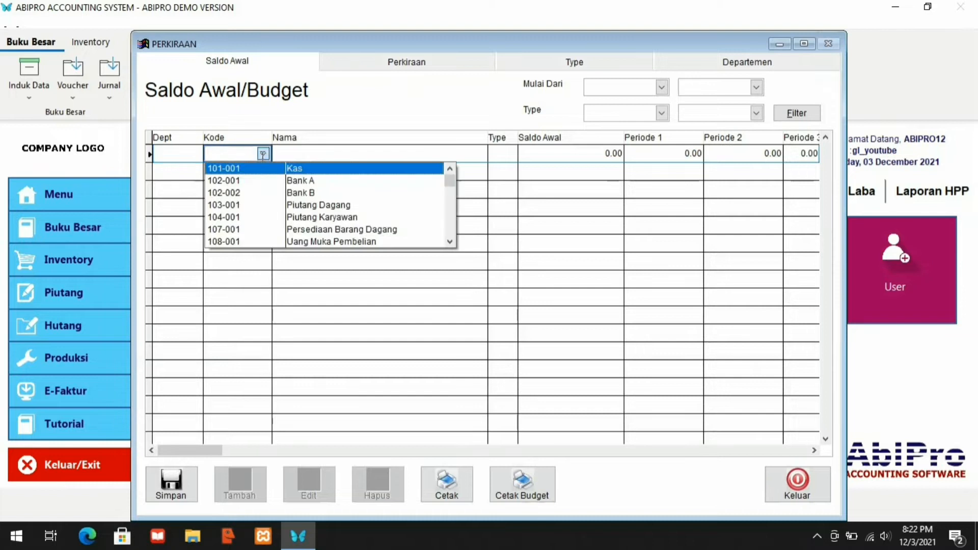
pyautogui.scroll(-7, 455, 244)
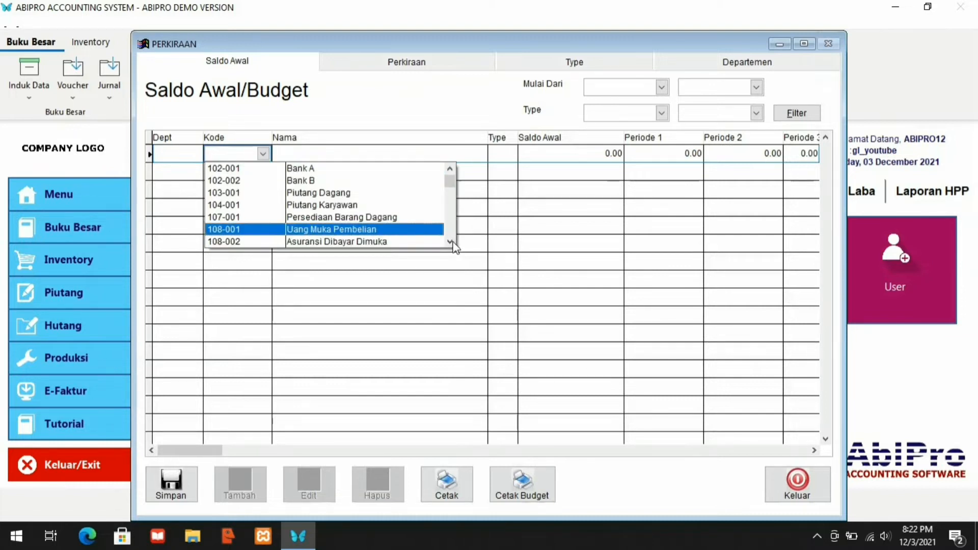
pyautogui.scroll(-8, 455, 245)
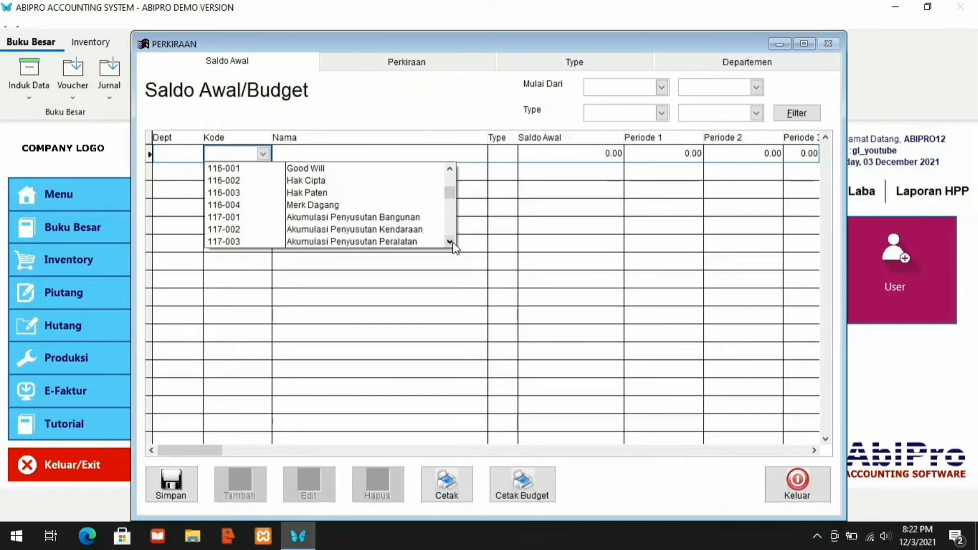
pyautogui.scroll(-1, 455, 246)
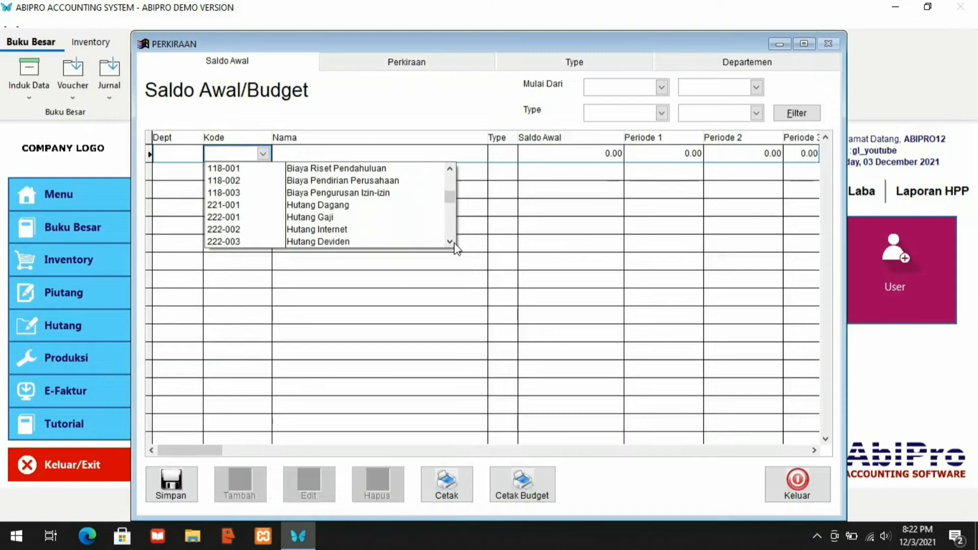
pyautogui.scroll(-12, 455, 246)
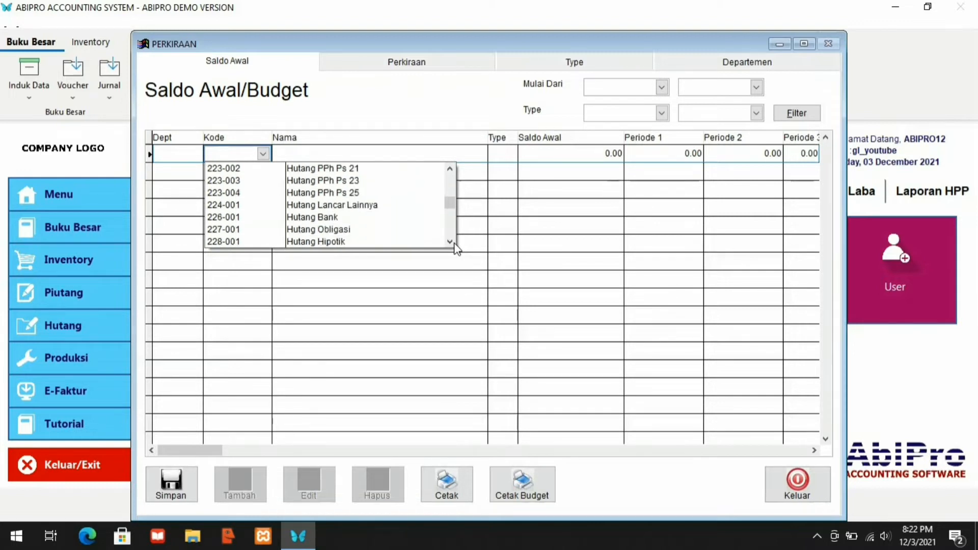
pyautogui.scroll(-2, 455, 245)
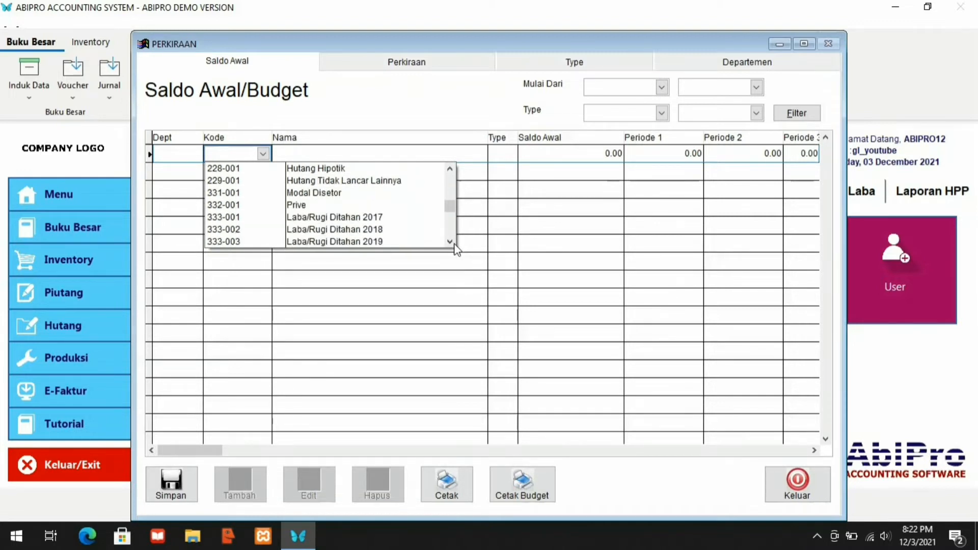
pyautogui.scroll(-4, 455, 246)
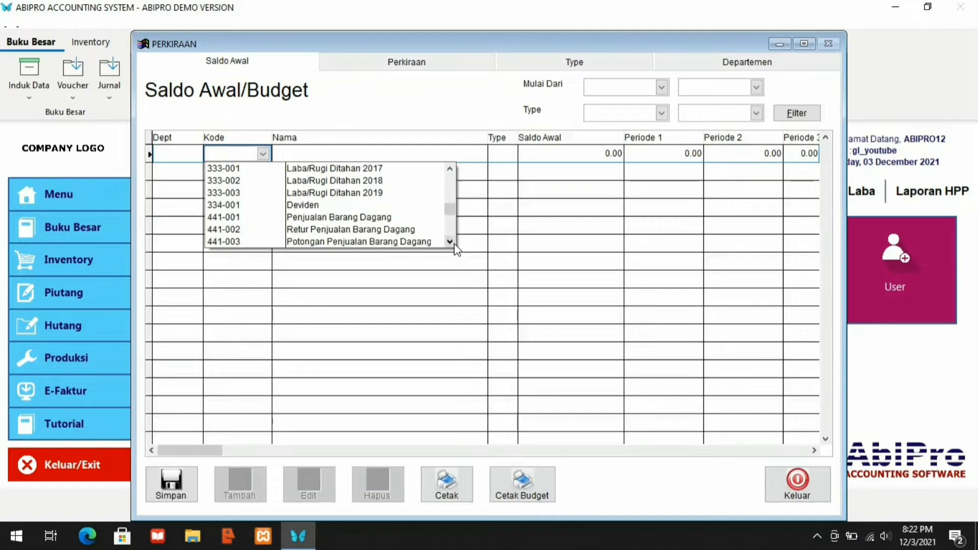
pyautogui.click(369, 218)
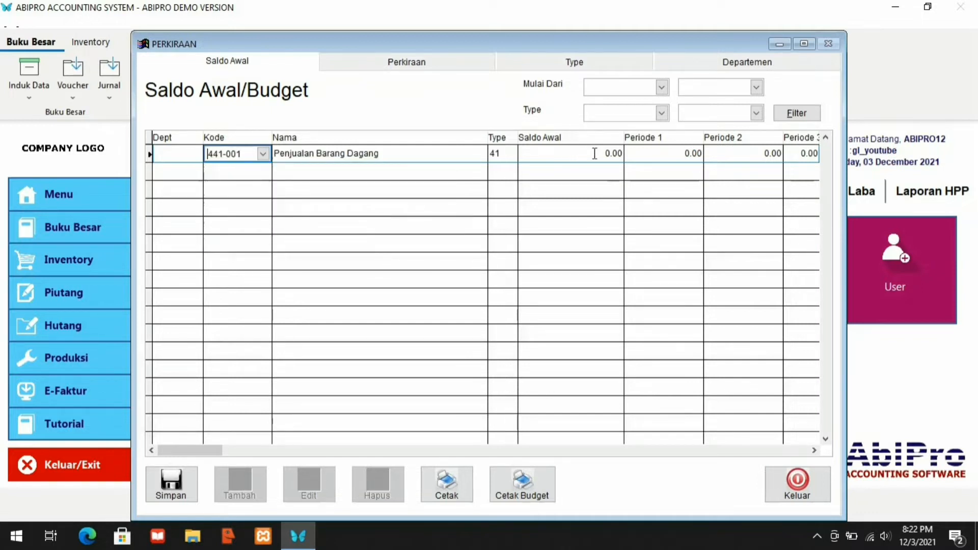
# Set the Periode 1 budget of the Penjualan Barang Dagang row to -100,000,000
pyautogui.click(652, 152)
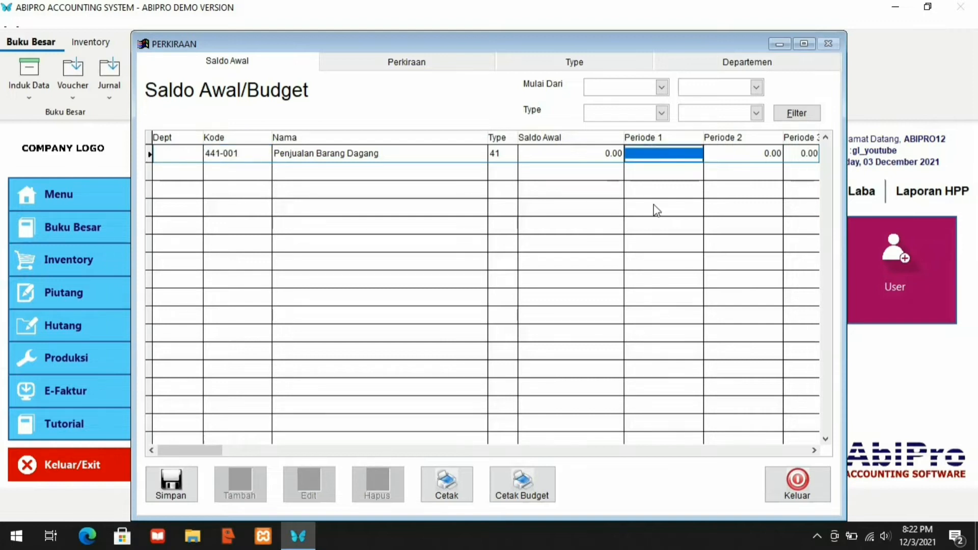
pyautogui.press('F2')
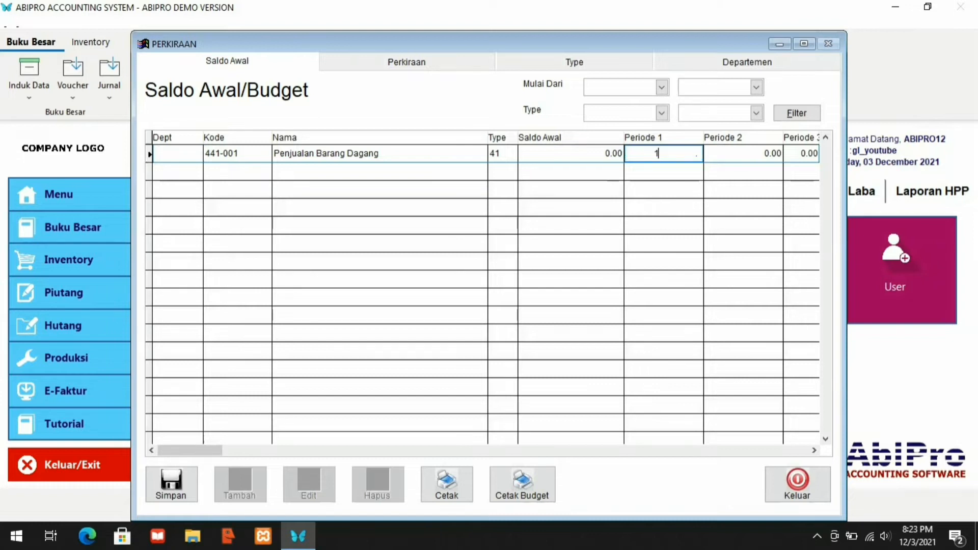
pyautogui.write('-100,000,000')
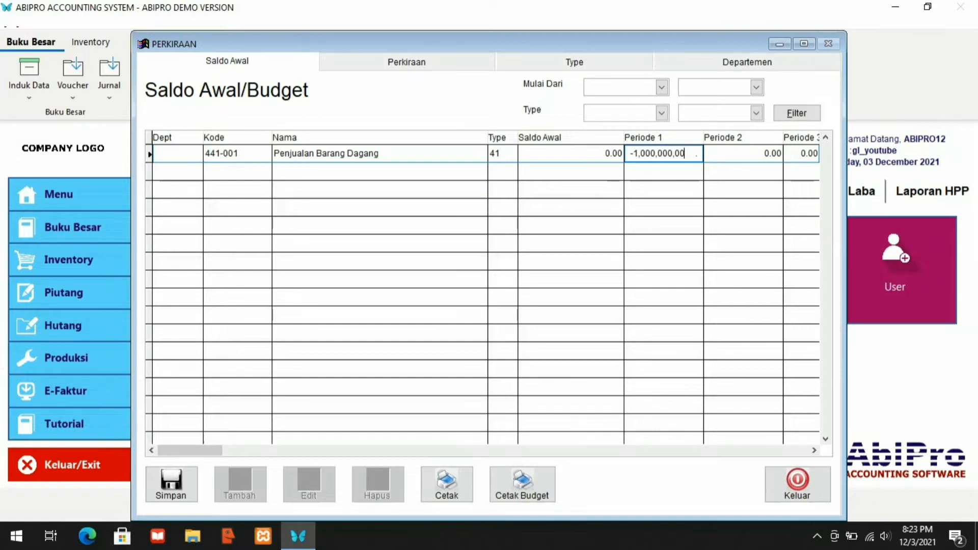
pyautogui.press('Tab')
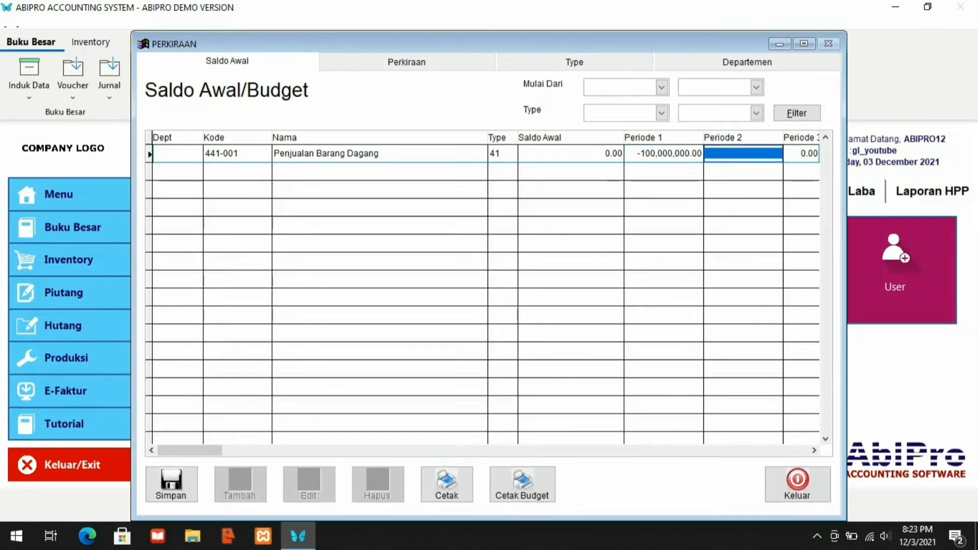
# Look through the remaining period columns of the Penjualan Barang Dagang row
pyautogui.press('Tab')
pyautogui.press('Tab')
pyautogui.press('Tab')
pyautogui.press('Tab')
pyautogui.press('Tab')
pyautogui.press('Tab')
pyautogui.press('Tab')
pyautogui.press('Tab')
pyautogui.press('Tab')
pyautogui.press('Tab')
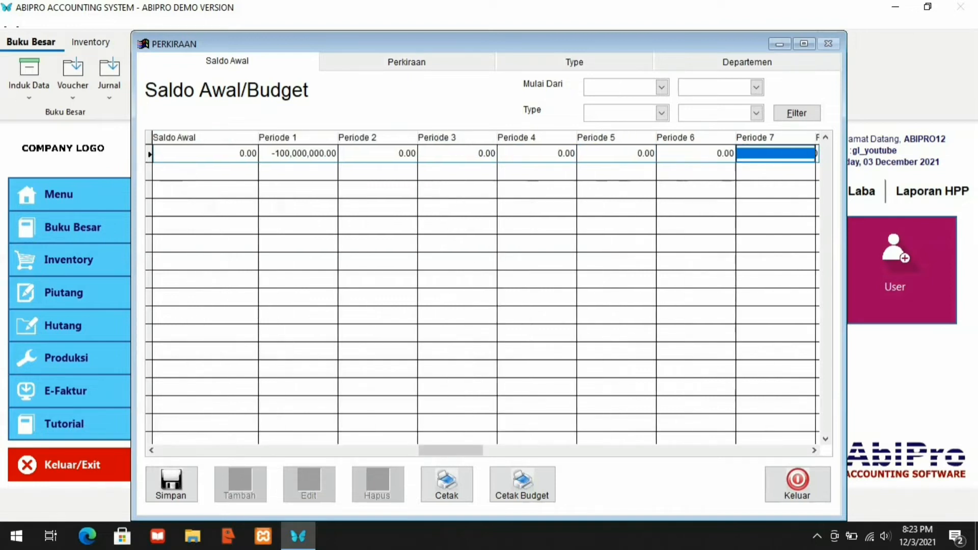
pyautogui.press('Tab')
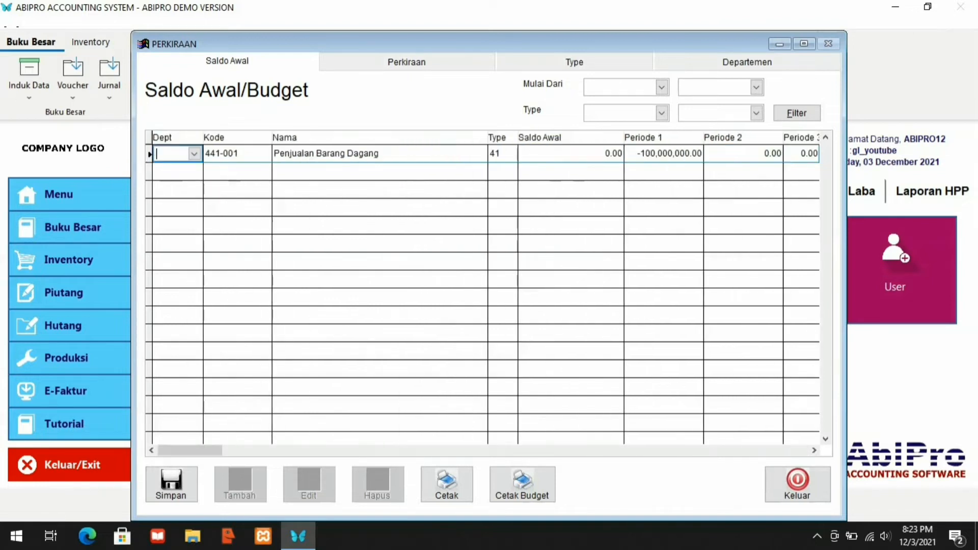
pyautogui.press('Tab')
pyautogui.press('Tab')
pyautogui.press('Tab')
pyautogui.press('Tab')
pyautogui.press('Tab')
pyautogui.press('Tab')
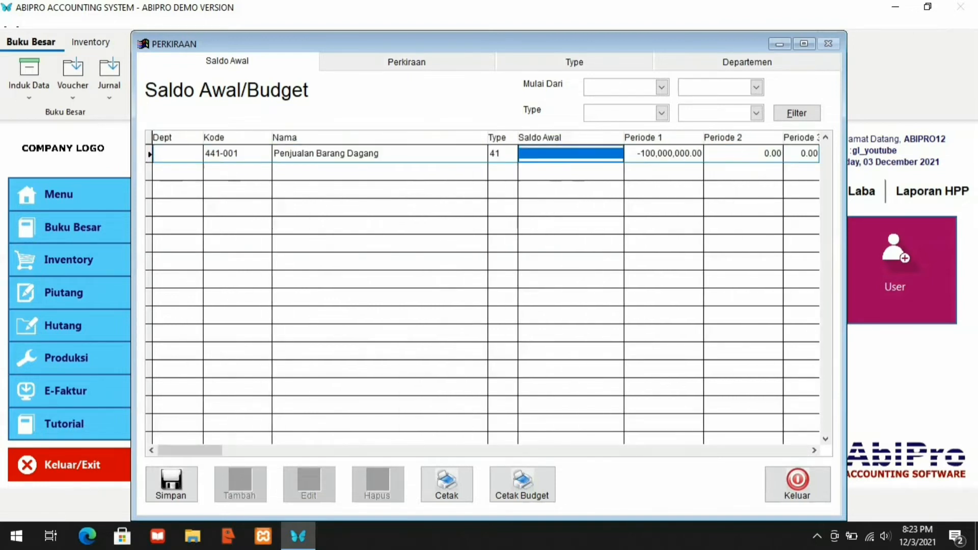
pyautogui.press('Tab')
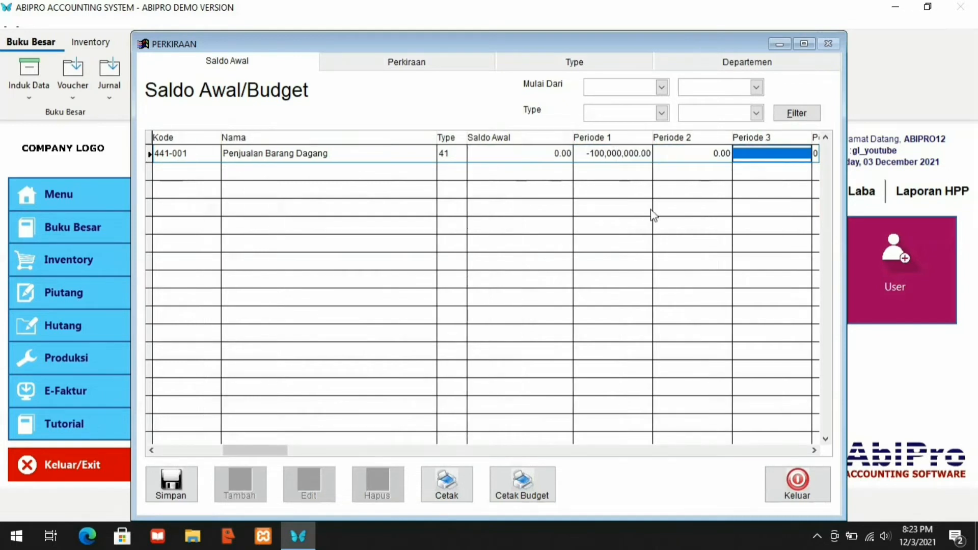
# Save the Penjualan Barang Dagang budget and add a new row for account 662-001 Biaya Kesehatan
pyautogui.click(168, 489)
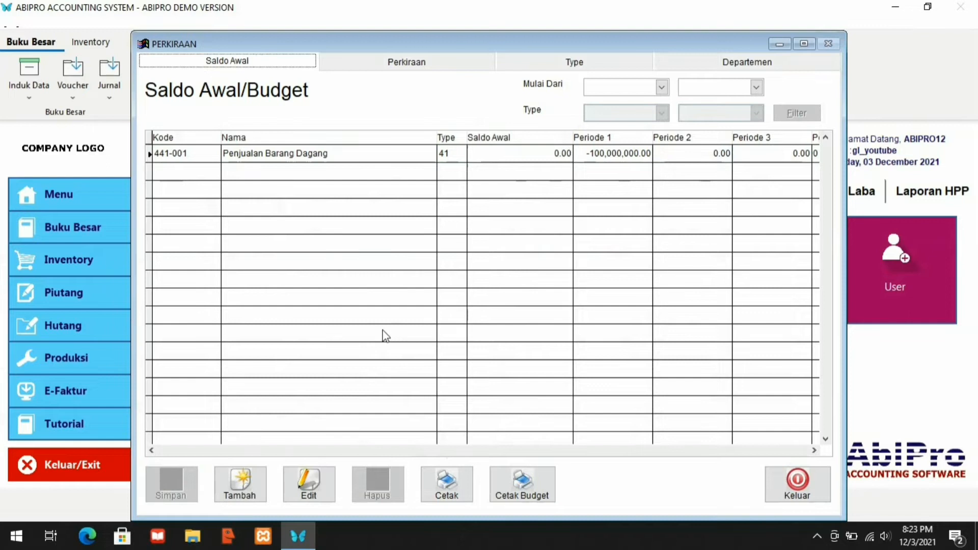
pyautogui.click(235, 482)
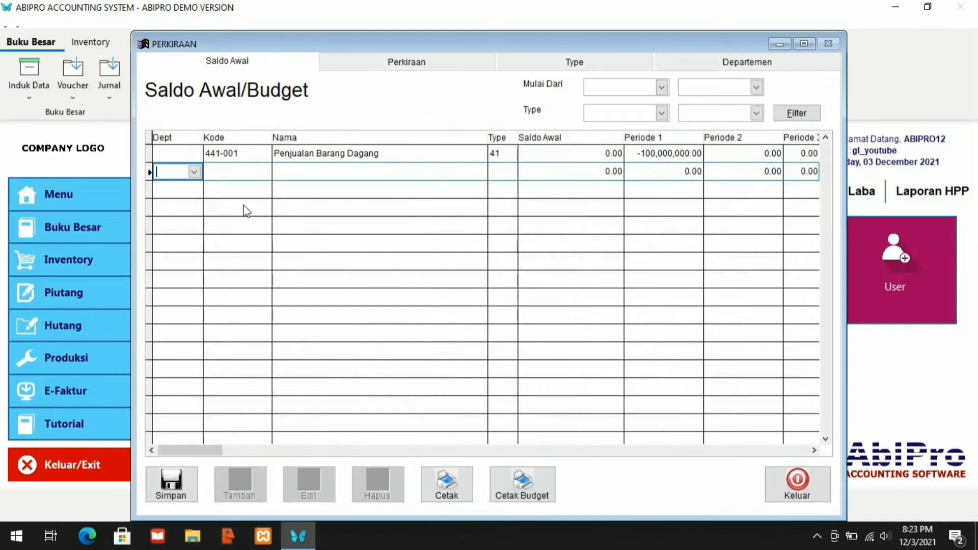
pyautogui.click(267, 172)
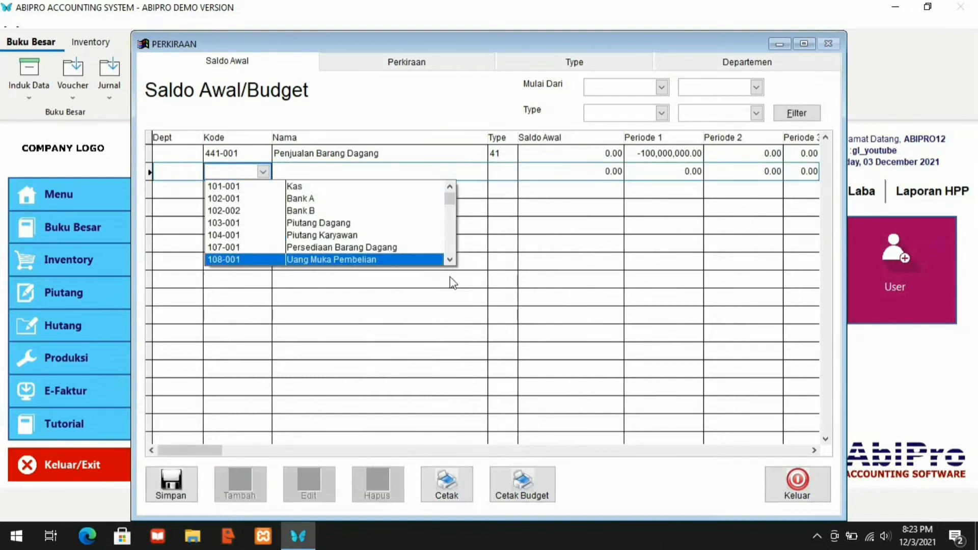
pyautogui.write('551-001')
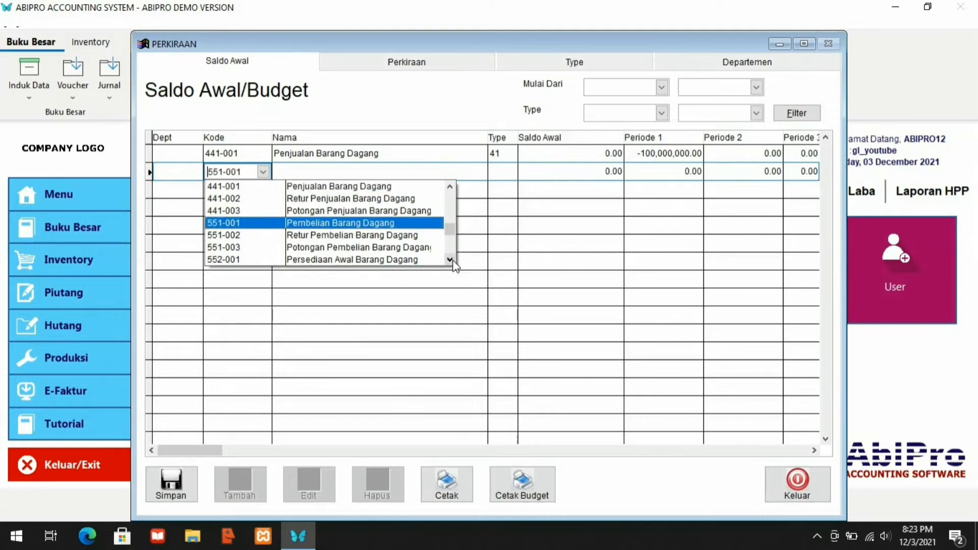
pyautogui.click(450, 260)
pyautogui.click(450, 259)
pyautogui.click(450, 260)
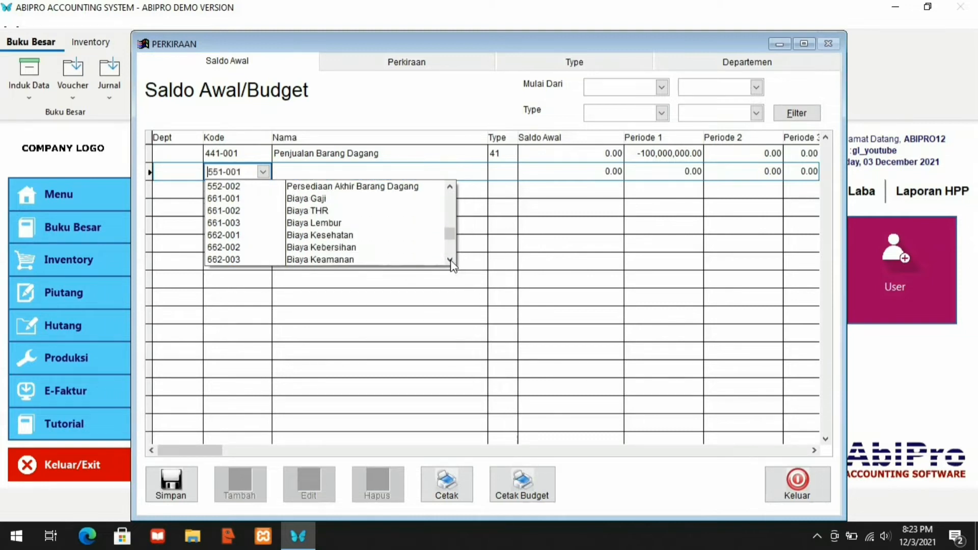
pyautogui.click(335, 235)
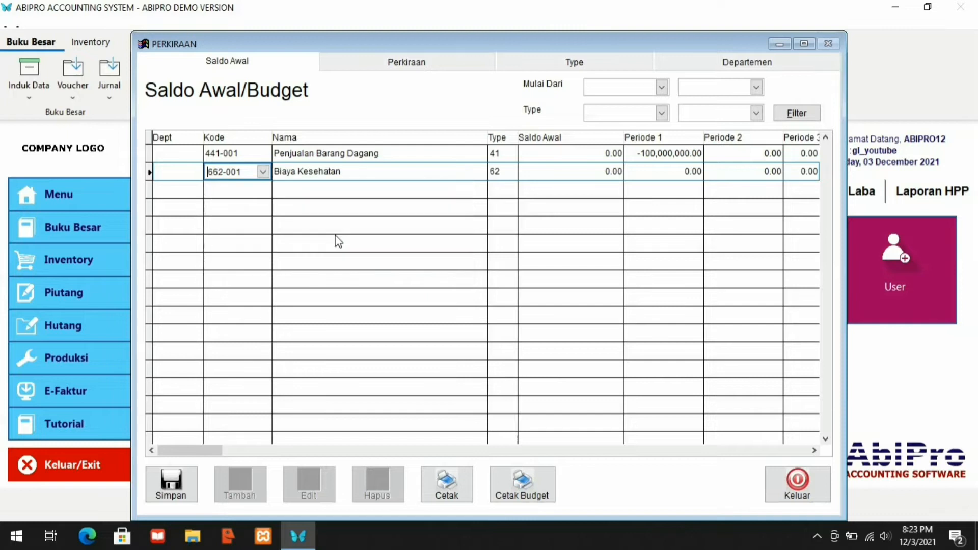
# Set the Periode 1 budget of the Biaya Kesehatan row to 2,000,000
pyautogui.press('Tab')
pyautogui.press('Tab')
pyautogui.press('Tab')
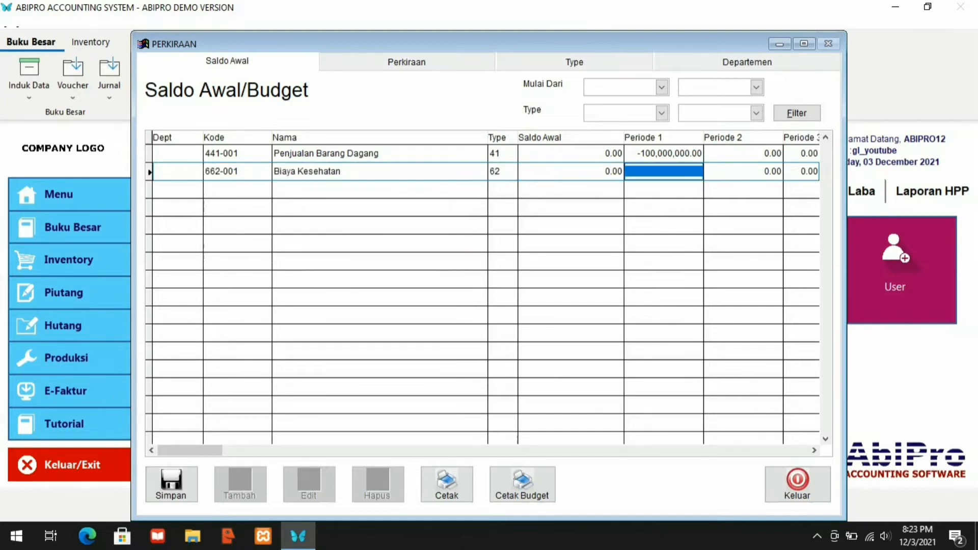
pyautogui.write('2000000')
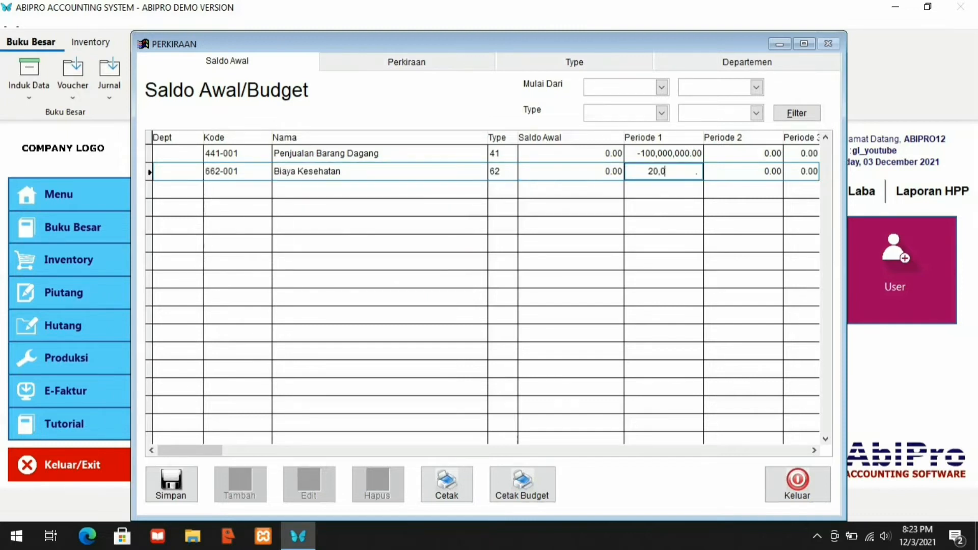
pyautogui.press('Tab')
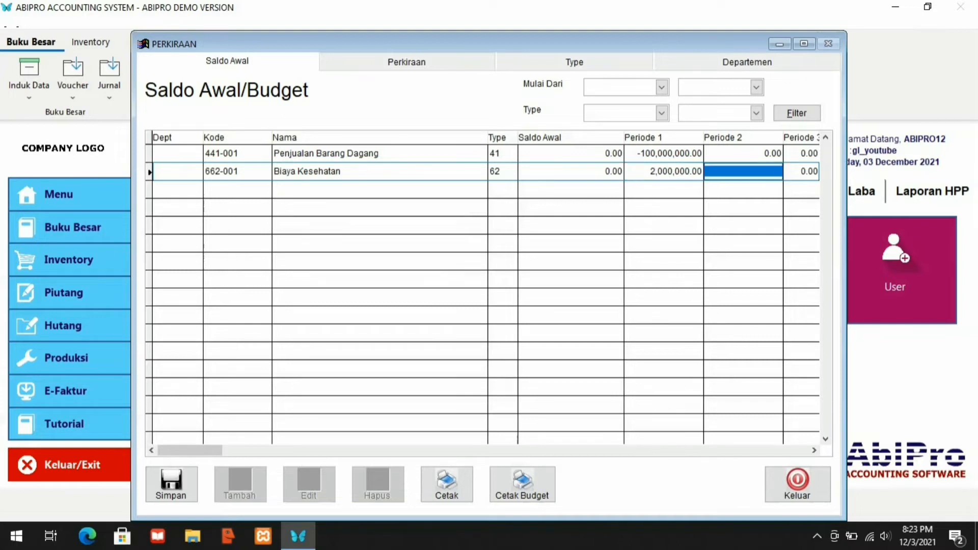
# Set the Periode 2 budget of the Biaya Kesehatan row to 1,000,000 and save the entry
pyautogui.write('1000000')
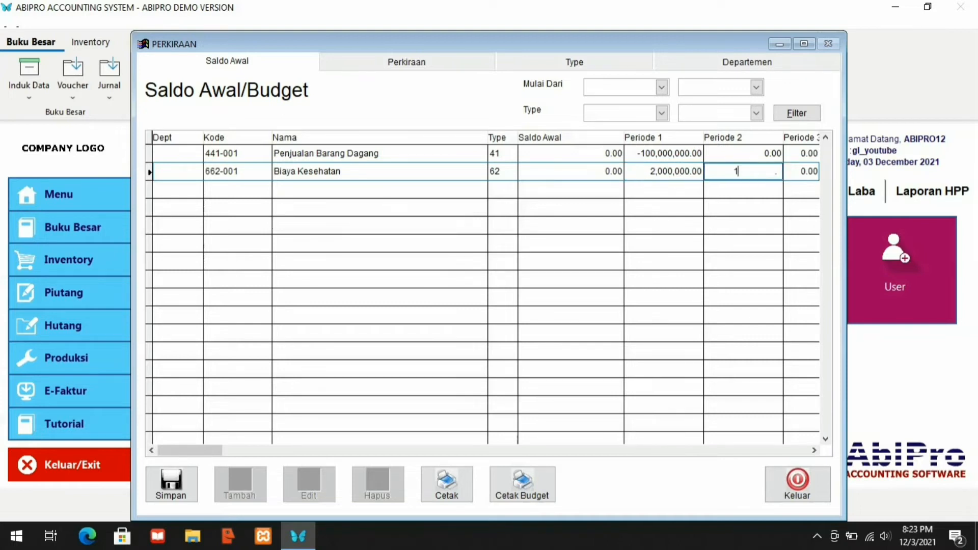
pyautogui.press('Tab')
pyautogui.press('Tab')
pyautogui.press('Tab')
pyautogui.press('Tab')
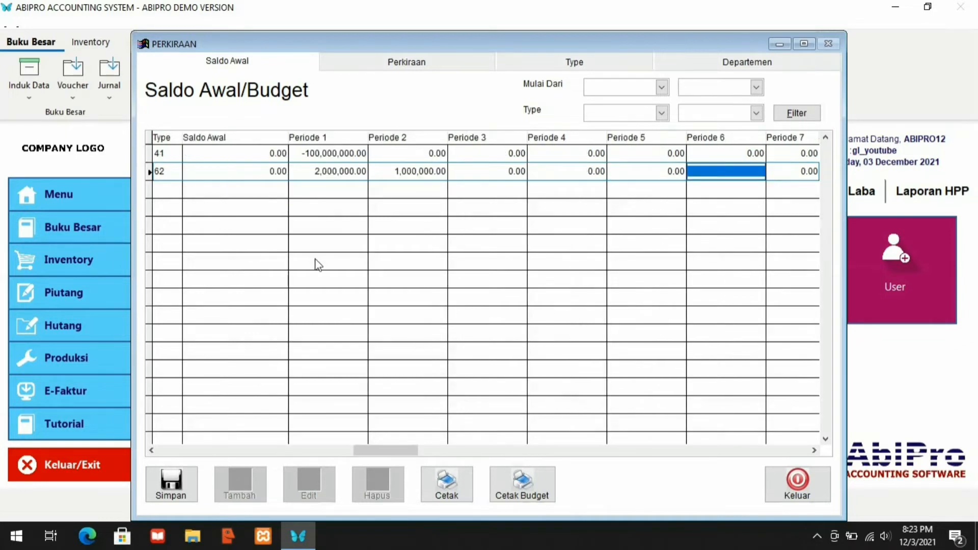
pyautogui.click(170, 493)
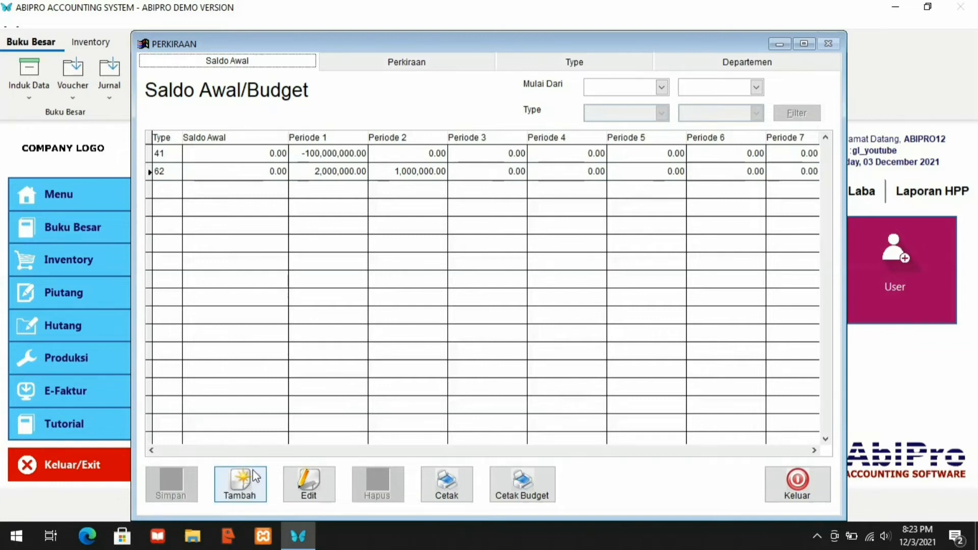
# Add a new budget row for department 002 (Divisi B) with account 441-001 Penjualan Barang Dagang
pyautogui.click(240, 484)
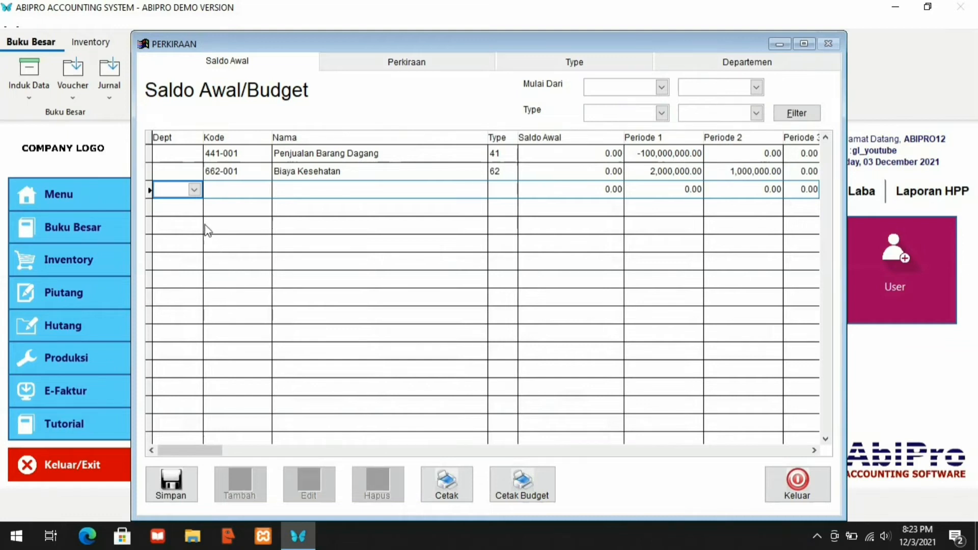
pyautogui.click(194, 190)
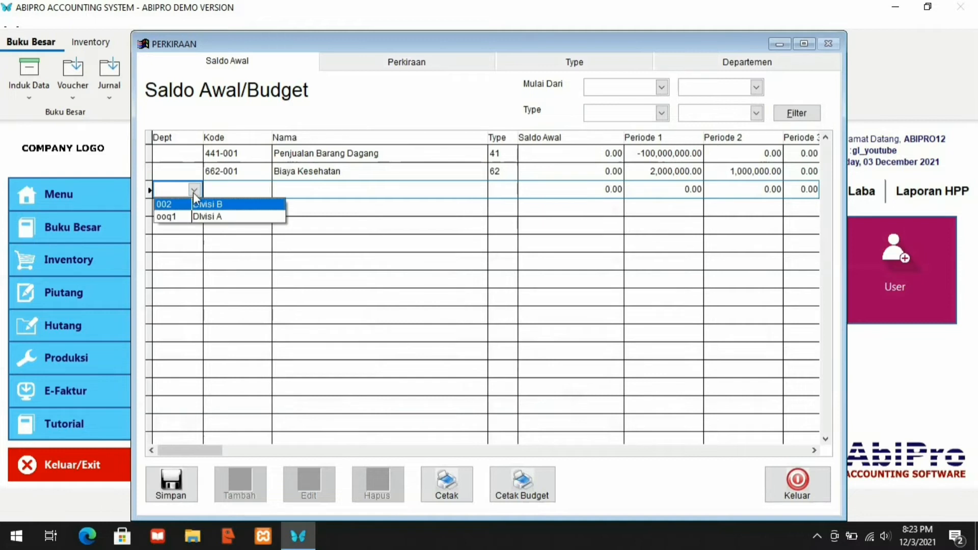
pyautogui.click(191, 204)
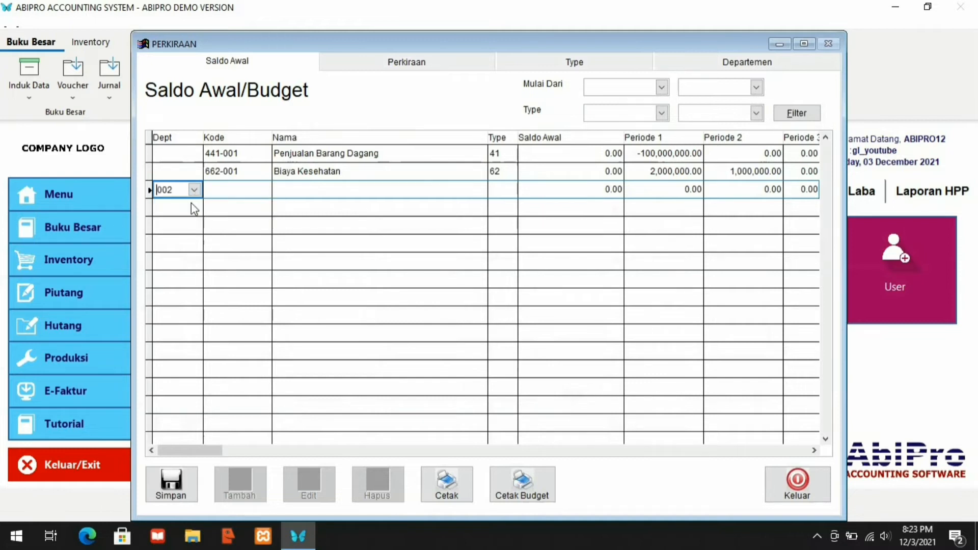
pyautogui.press('Tab')
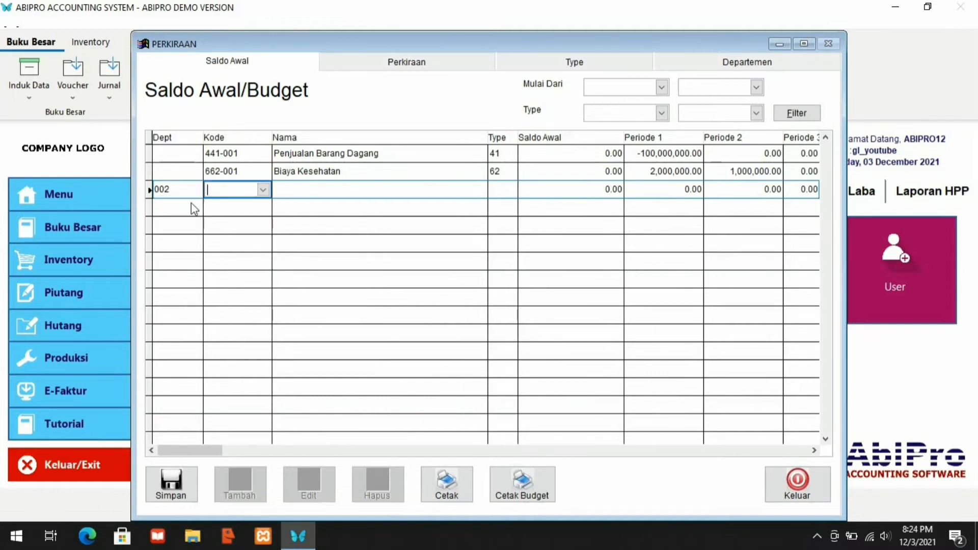
pyautogui.click(263, 191)
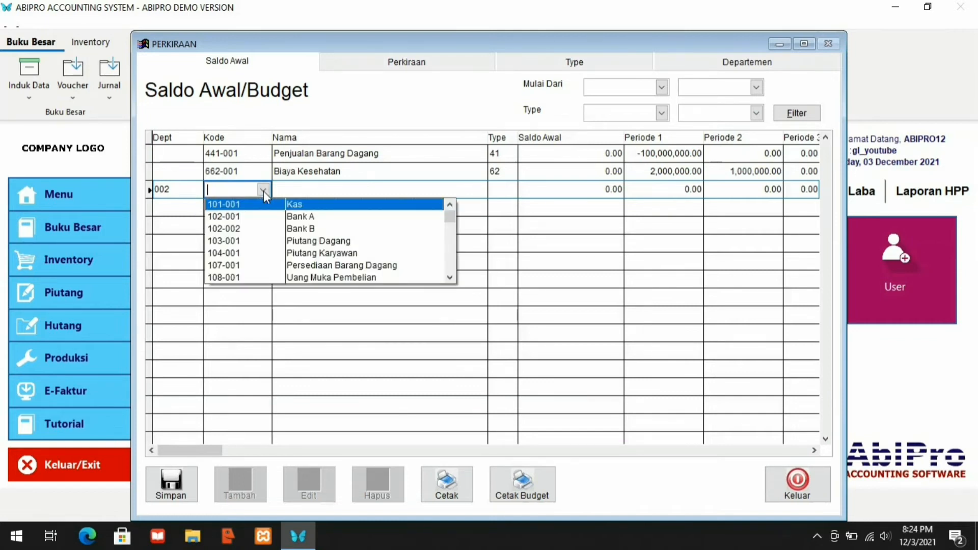
pyautogui.write('441-001')
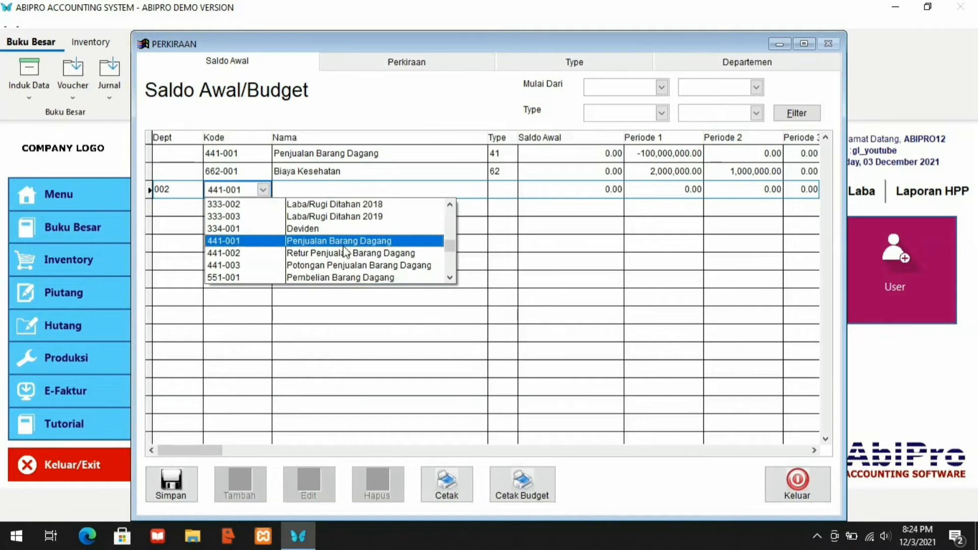
pyautogui.click(343, 243)
# Set the Periode 1 budget of the department 002 Penjualan Barang Dagang row to -200,000,000 and save the entry
pyautogui.press('Tab')
pyautogui.press('Tab')
pyautogui.press('Tab')
pyautogui.press('Tab')
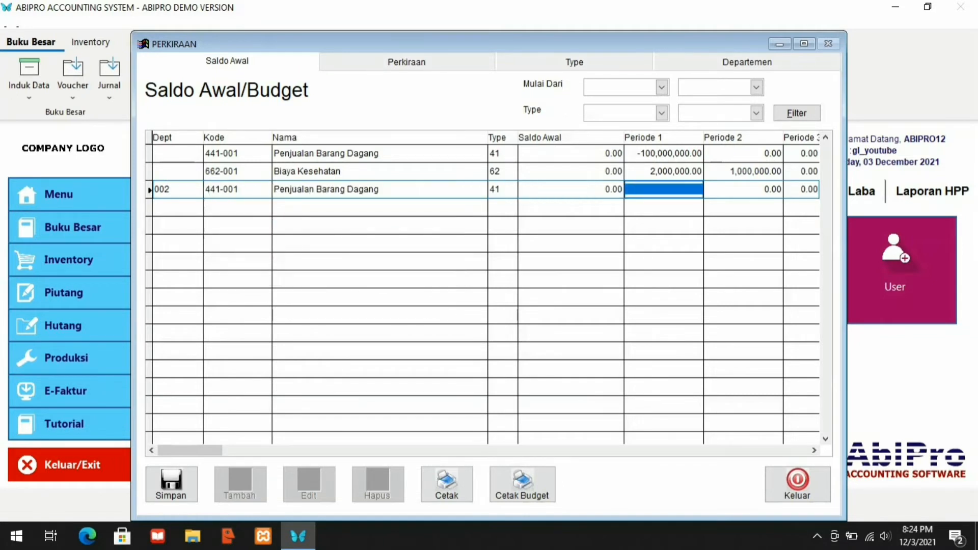
pyautogui.write('-200,000,')
pyautogui.write('000,000,00')
pyautogui.press('Tab')
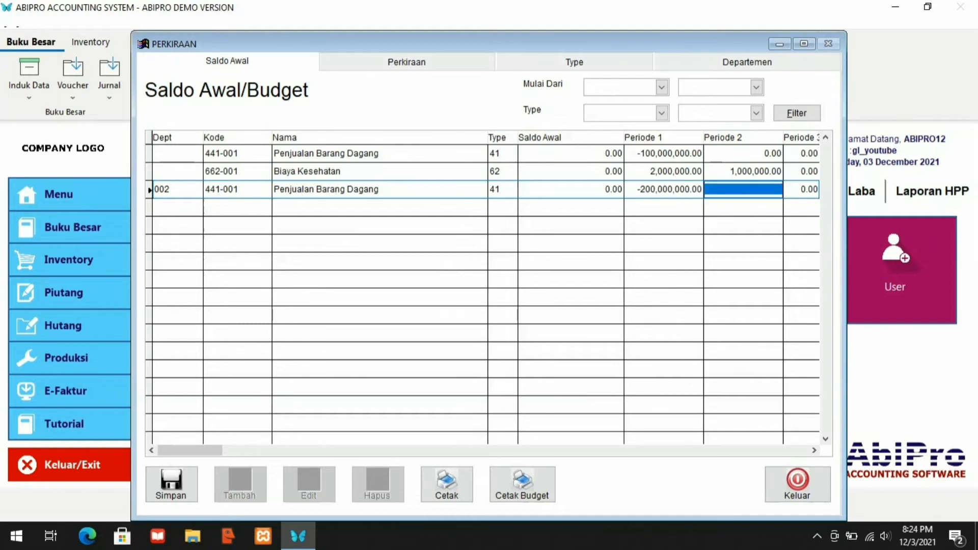
pyautogui.click(169, 486)
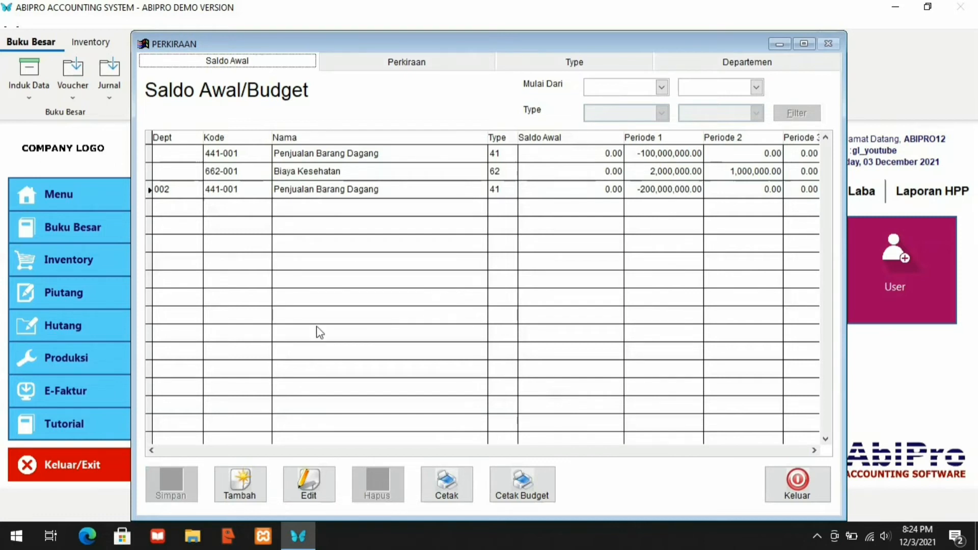
# Edit the Penjualan Barang Dagang row that has no department, assign it to department ooq1 (Divisi A), and save
pyautogui.click(311, 480)
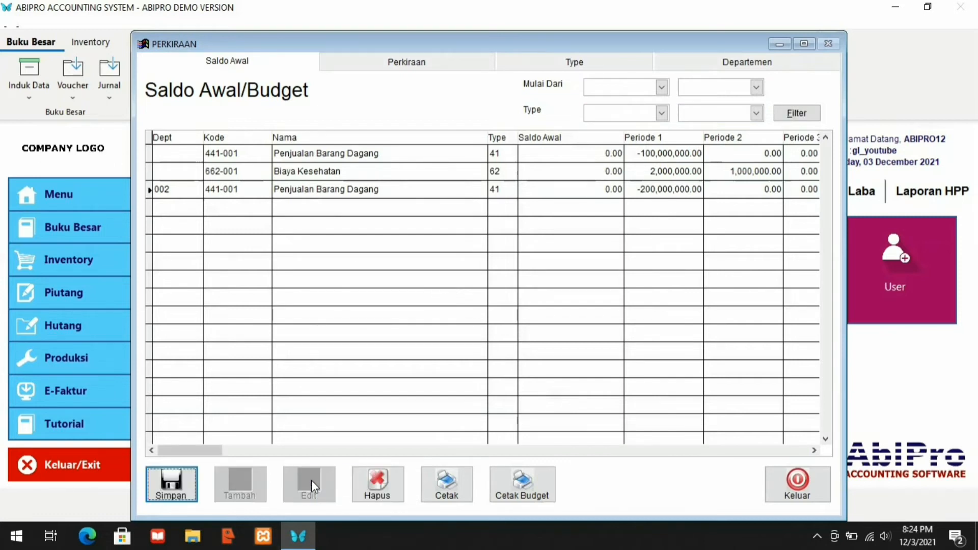
pyautogui.click(197, 151)
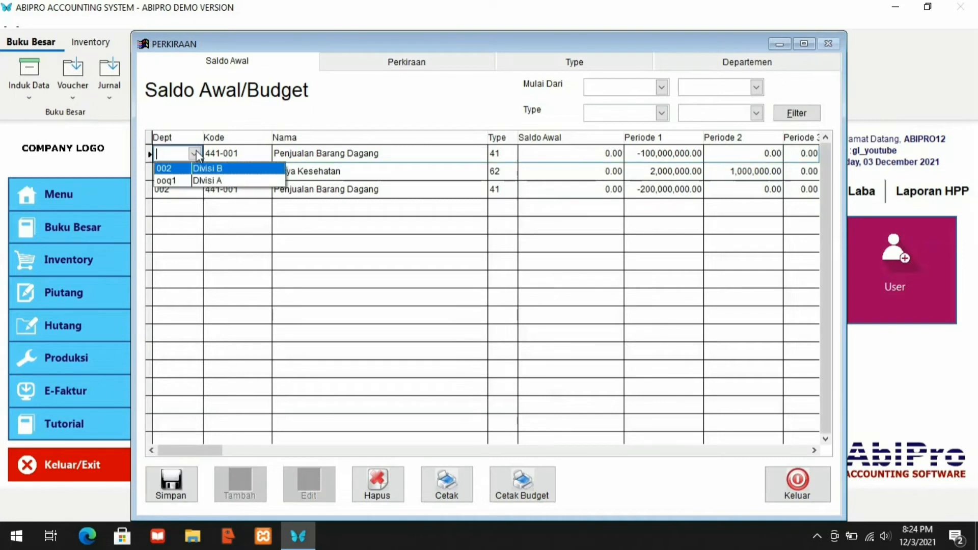
pyautogui.click(206, 178)
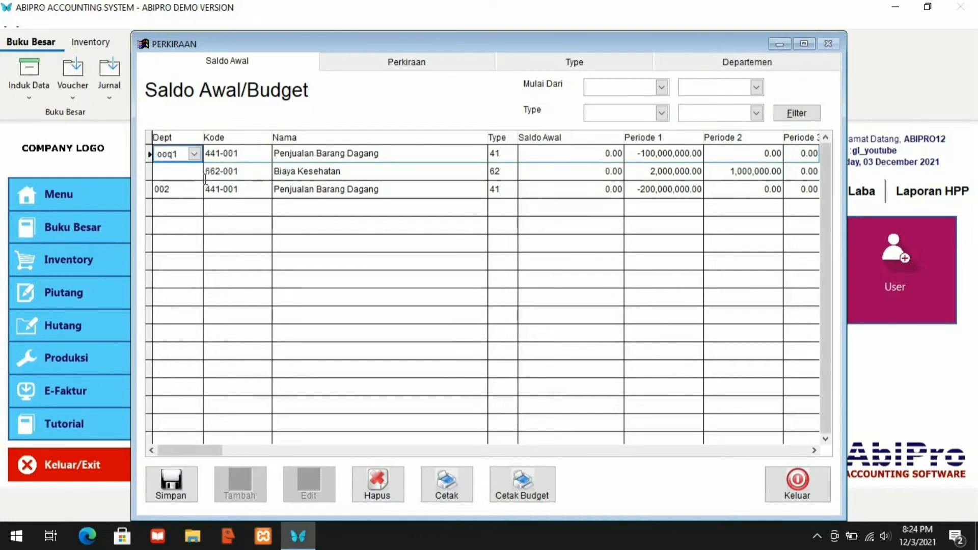
pyautogui.press('Tab')
pyautogui.press('Tab')
pyautogui.press('Tab')
pyautogui.press('Tab')
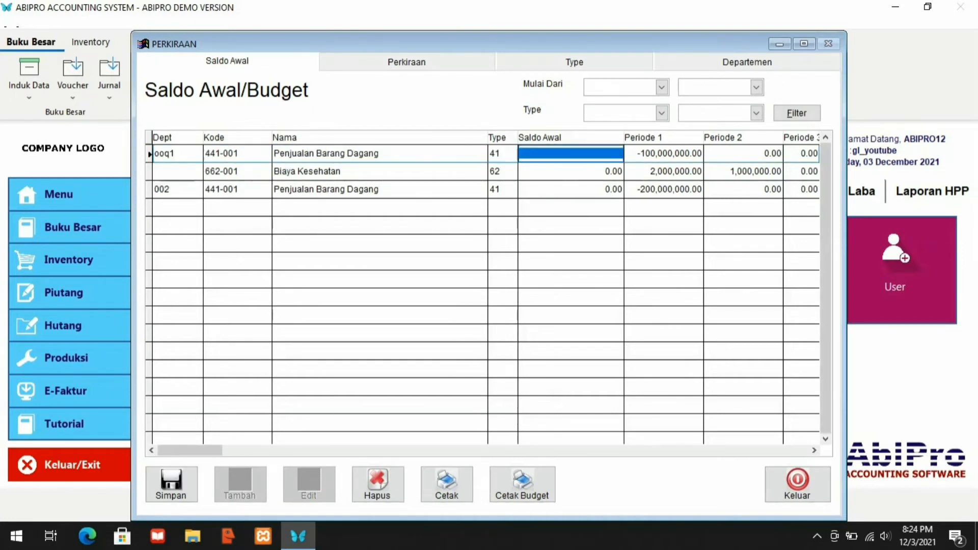
pyautogui.press('Tab')
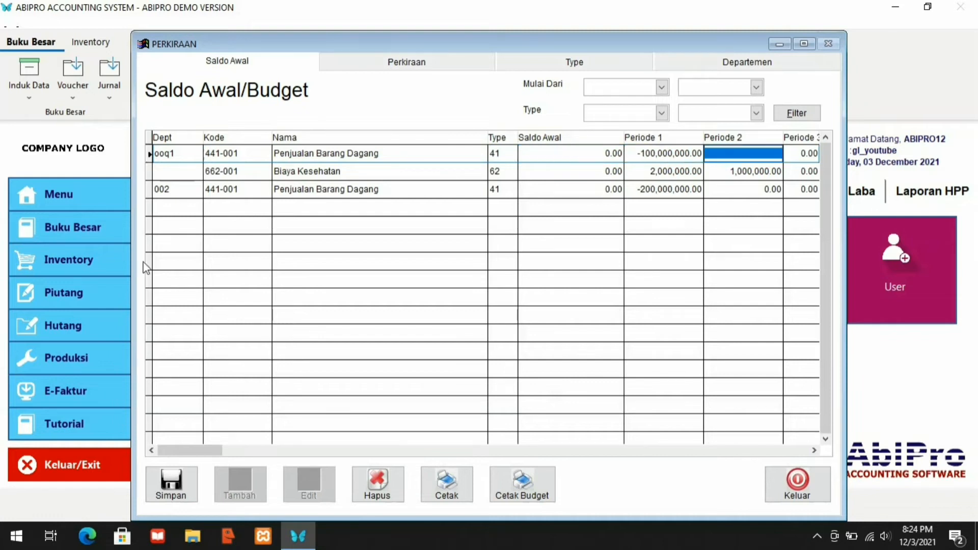
pyautogui.click(169, 481)
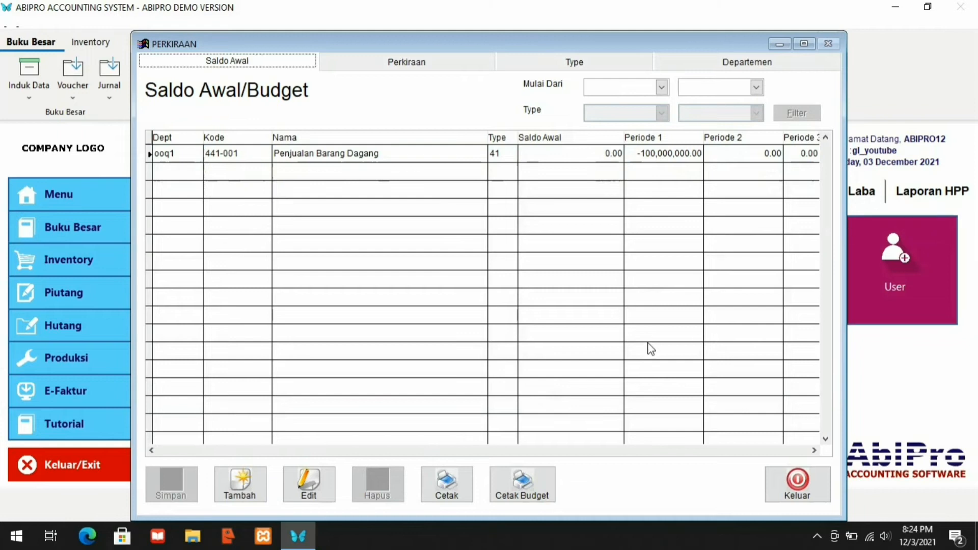
# Edit the 662-001 Biaya Kesehatan row, assign it to department 002, and save the change
pyautogui.click(320, 486)
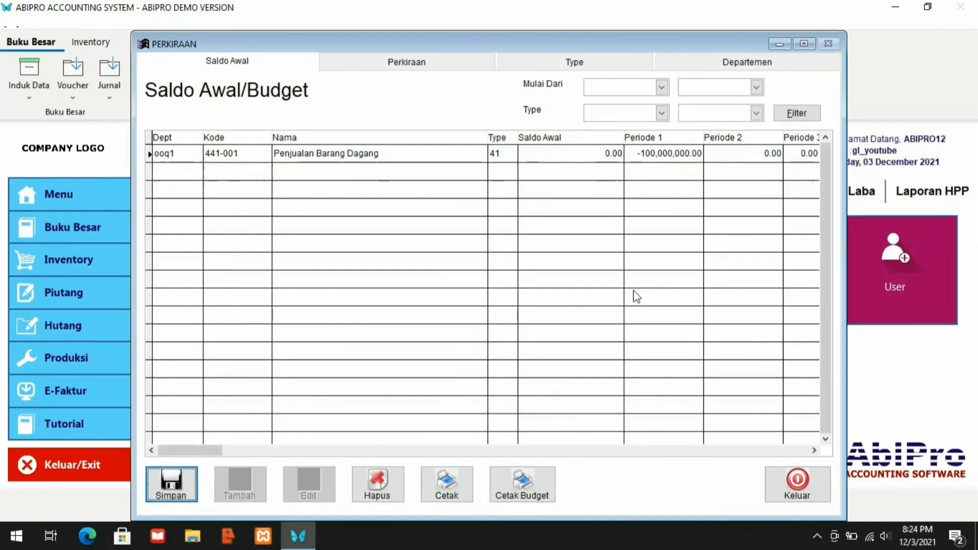
pyautogui.click(825, 137)
pyautogui.click(825, 137)
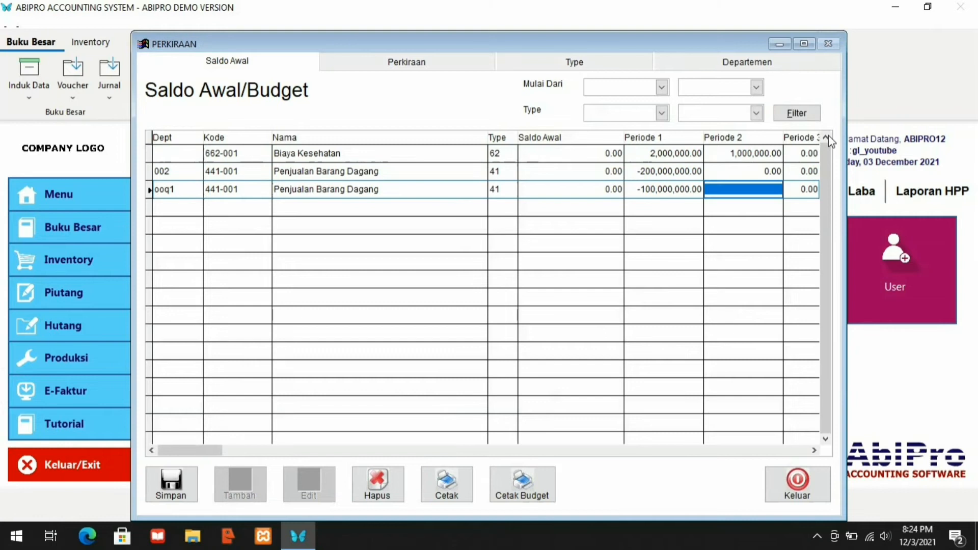
pyautogui.click(196, 155)
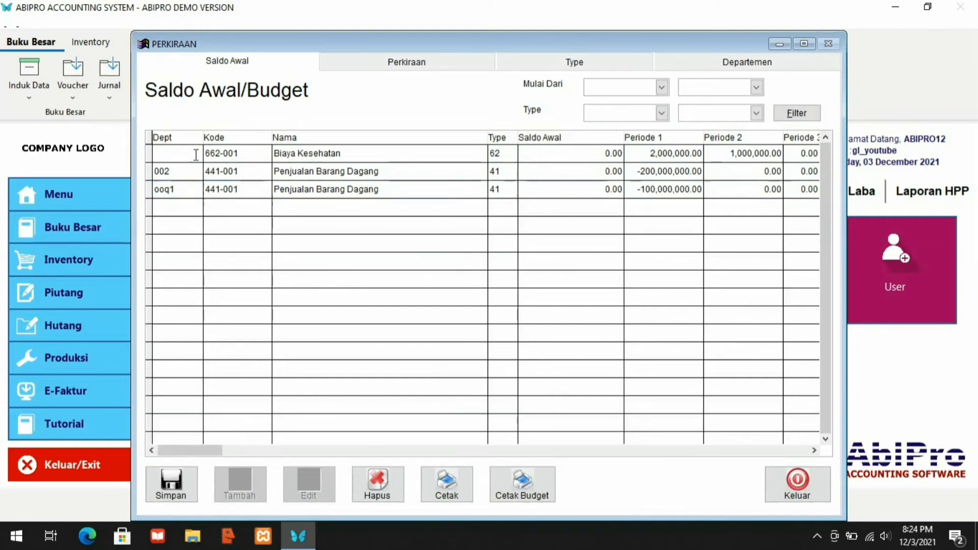
pyautogui.click(195, 154)
pyautogui.click(199, 167)
pyautogui.press('Tab')
pyautogui.press('Tab')
pyautogui.press('Tab')
pyautogui.press('Tab')
pyautogui.press('Tab')
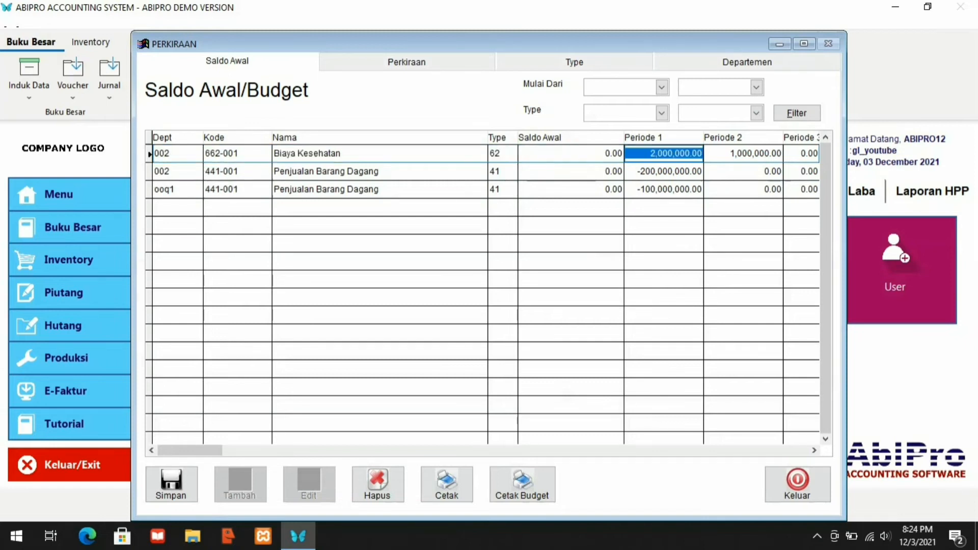
pyautogui.press('Tab')
pyautogui.click(178, 492)
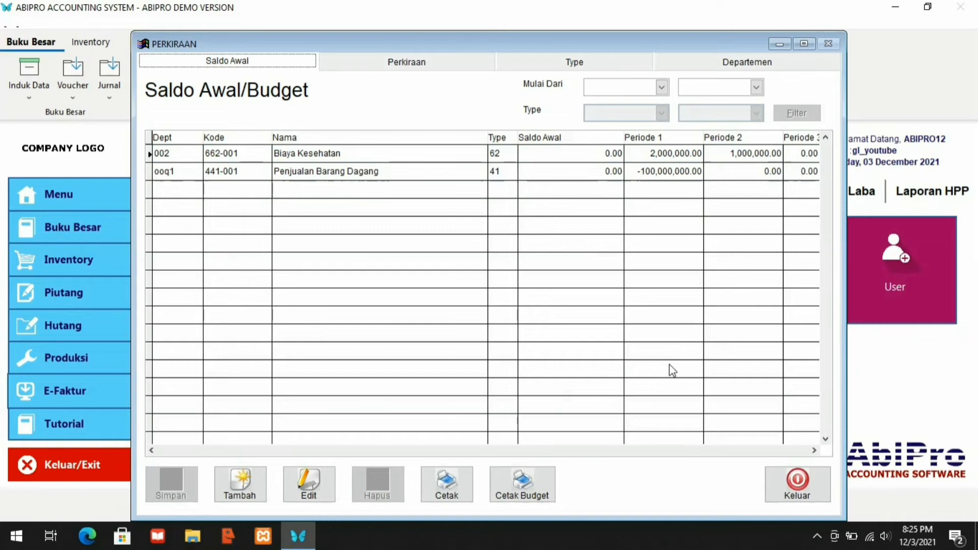
# Preview the budget report on screen for departments 002 to ooq1 and accounts 441-001 to 662-001 at full size, and close it
pyautogui.click(451, 472)
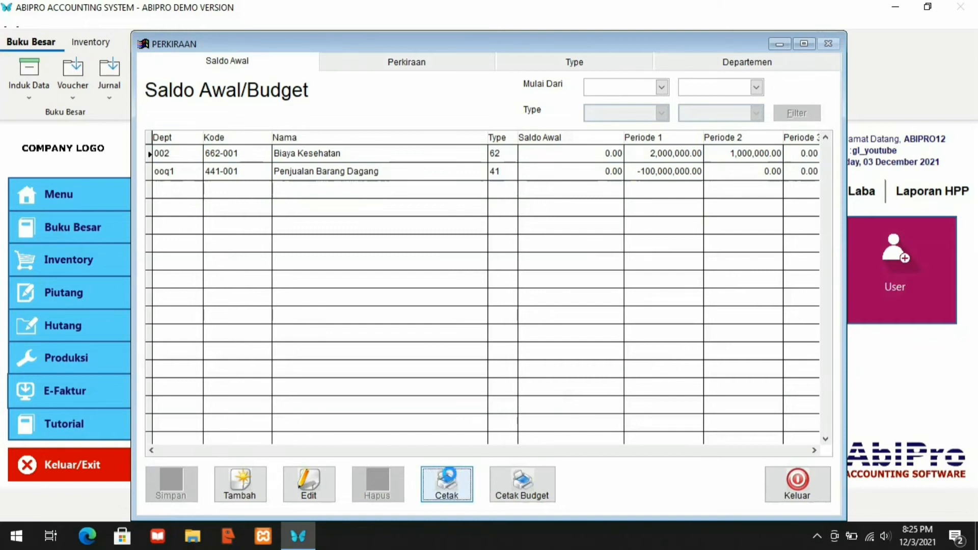
pyautogui.click(584, 312)
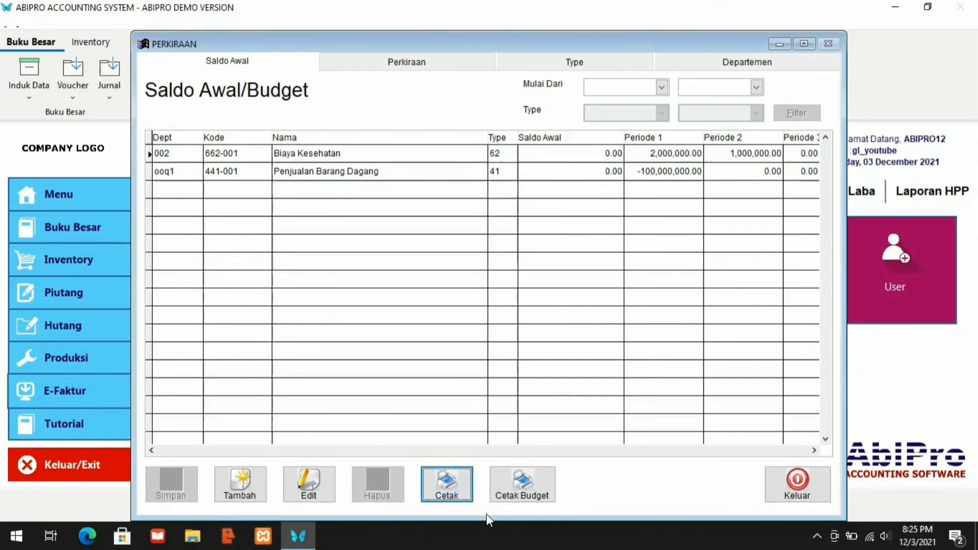
pyautogui.click(520, 473)
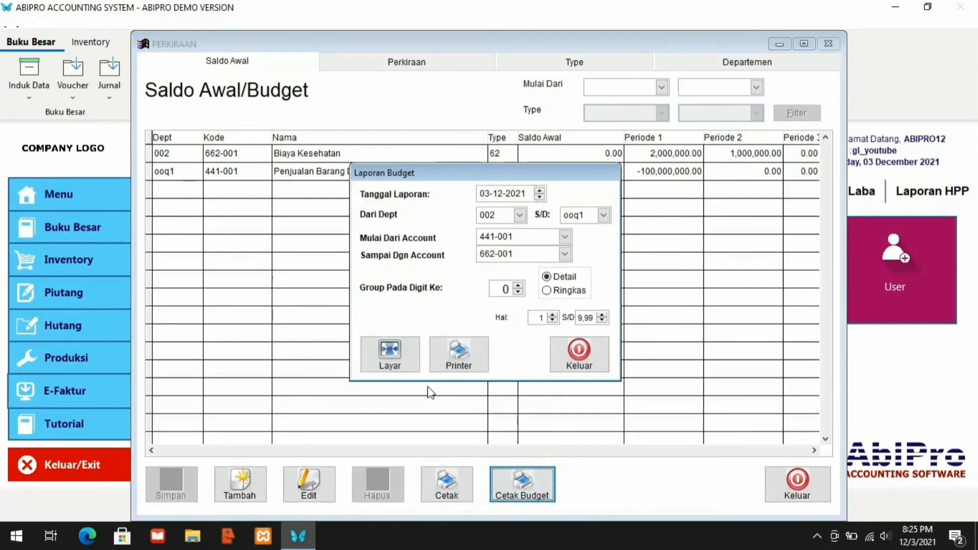
pyautogui.click(390, 358)
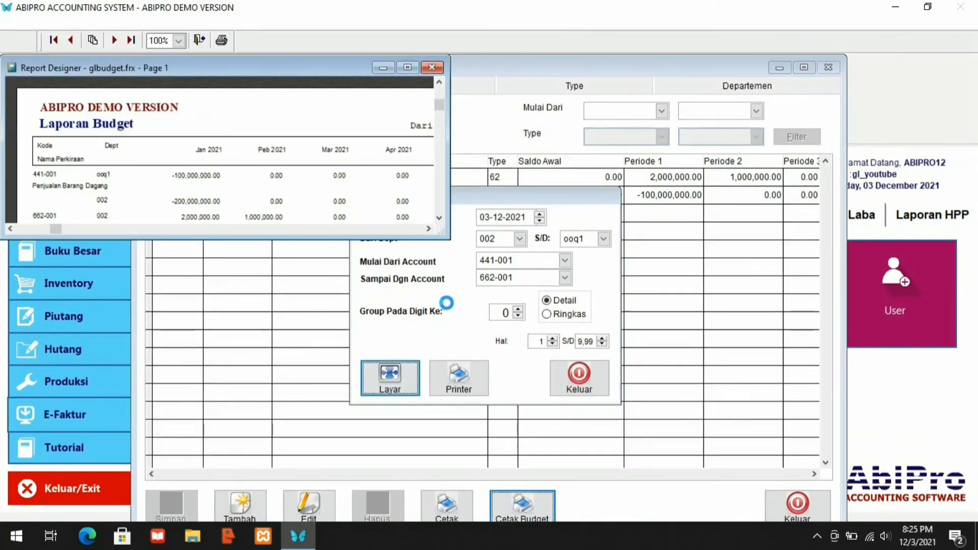
pyautogui.click(406, 67)
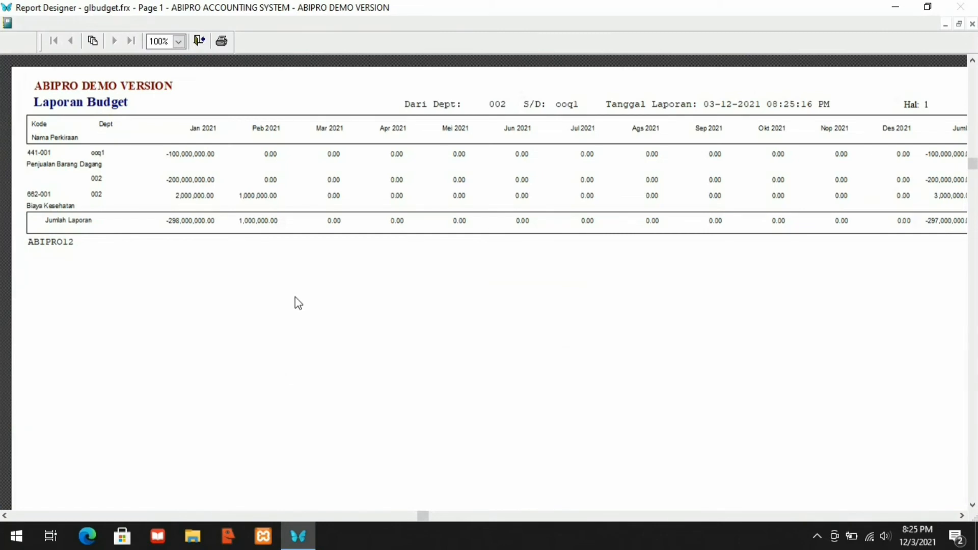
pyautogui.press('Escape')
pyautogui.press('Escape')
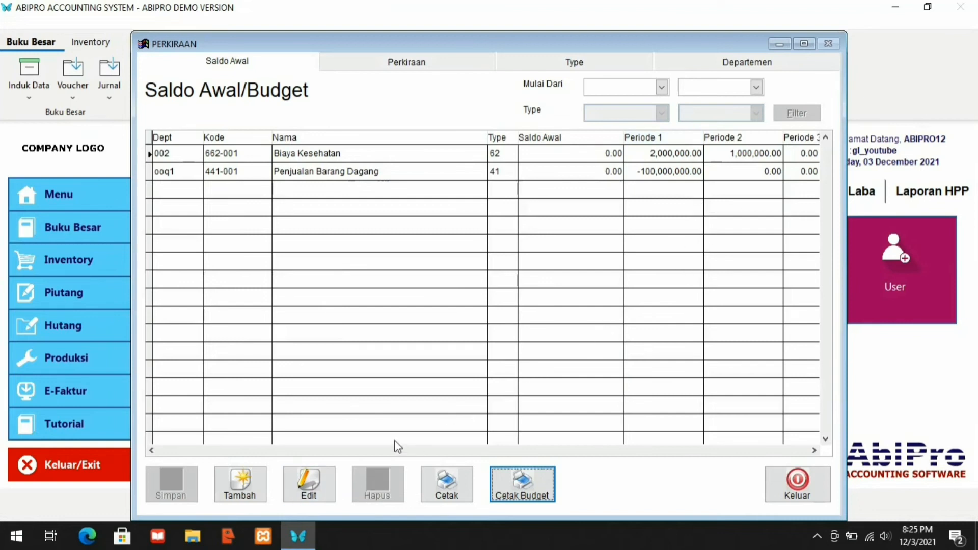
# Edit the Biaya Kesehatan row of department 002 and set its Periode 1 budget to 2,500,000
pyautogui.click(308, 486)
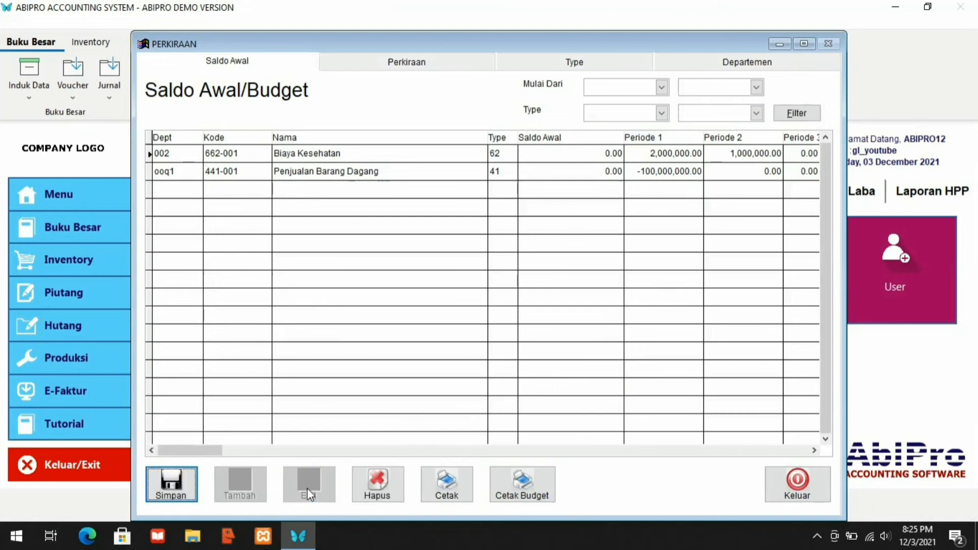
pyautogui.click(824, 135)
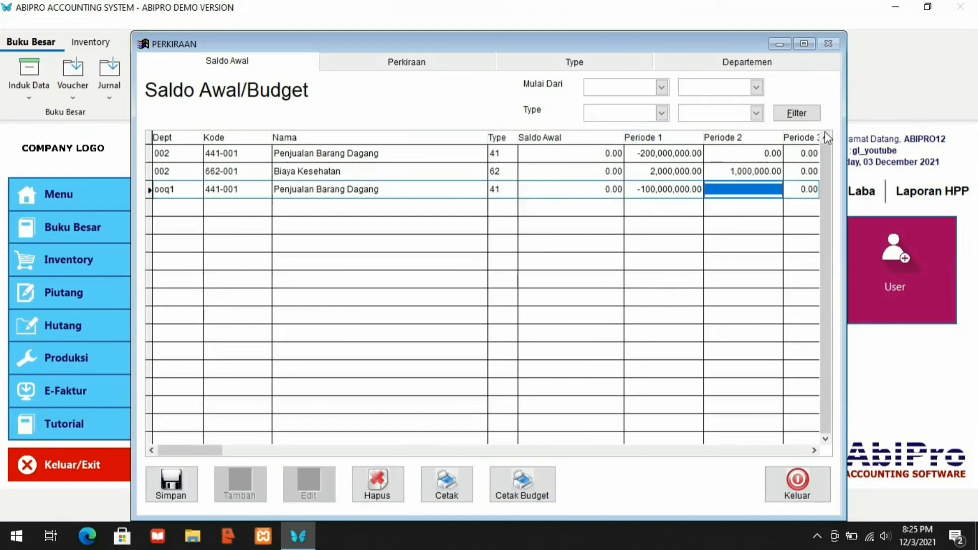
pyautogui.click(653, 172)
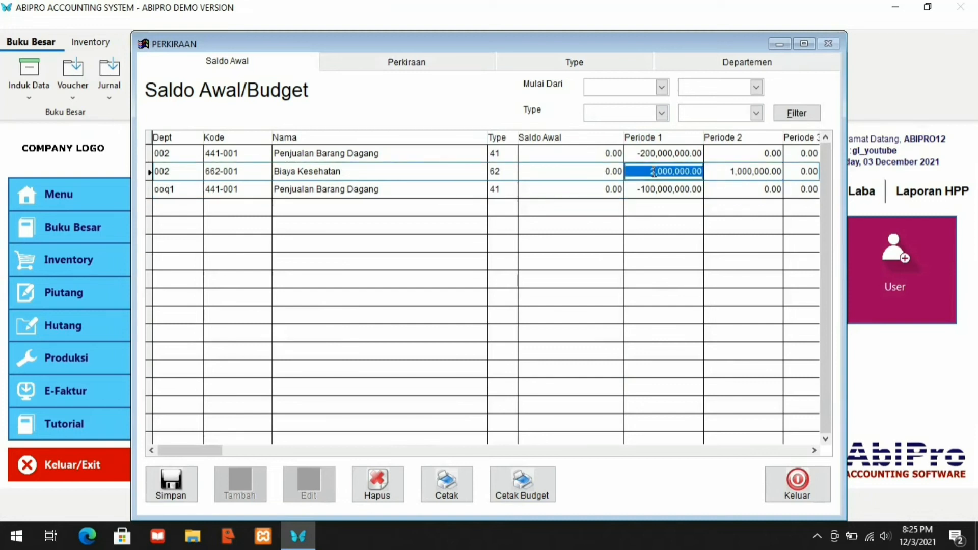
pyautogui.write('25000000')
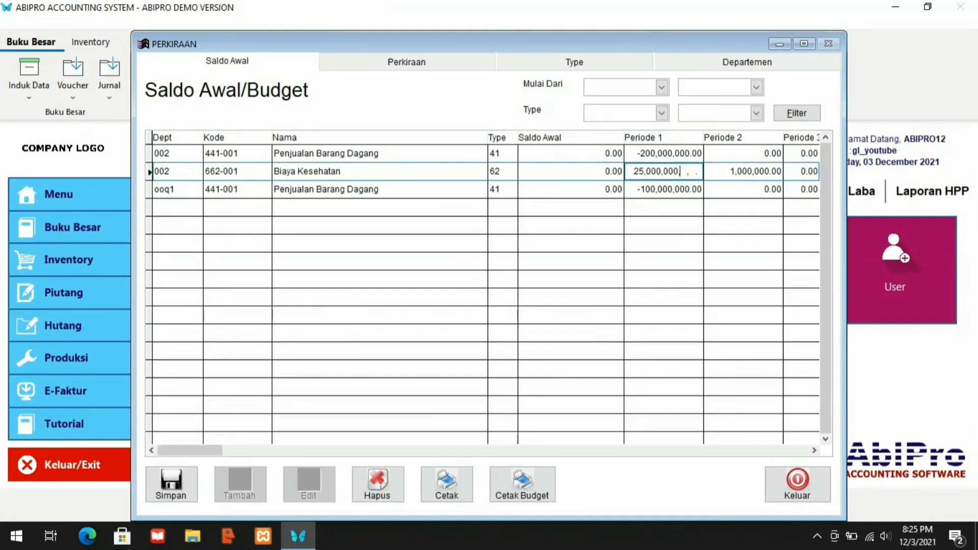
pyautogui.press('BackSpace')
pyautogui.press('Tab')
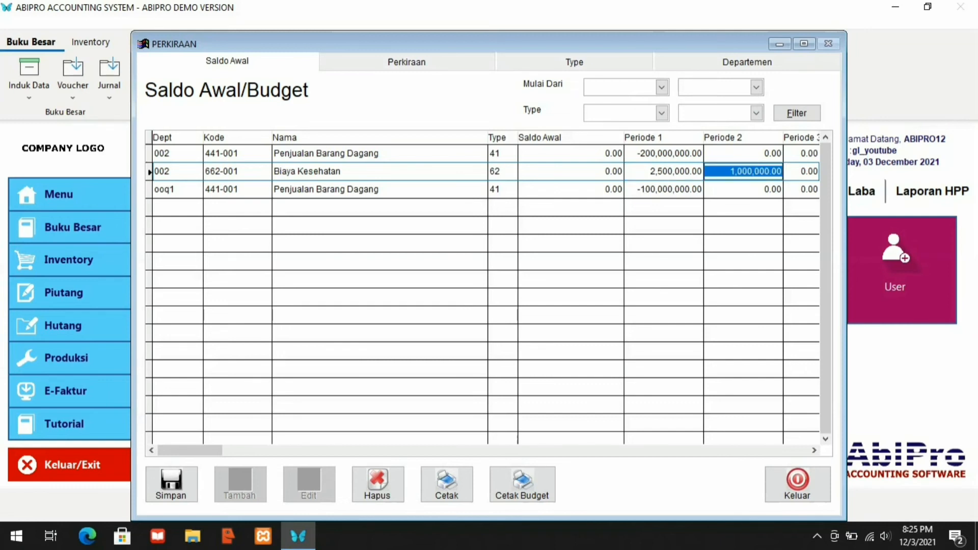
# Set the Periode 2 budget of the Biaya Kesehatan row to 1,500,000 and save the entry
pyautogui.write('1500000')
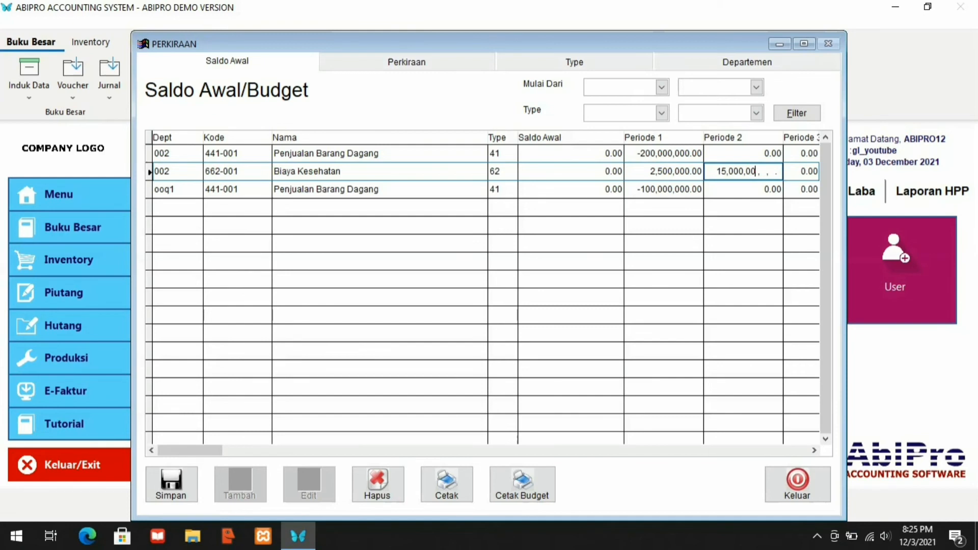
pyautogui.press('Tab')
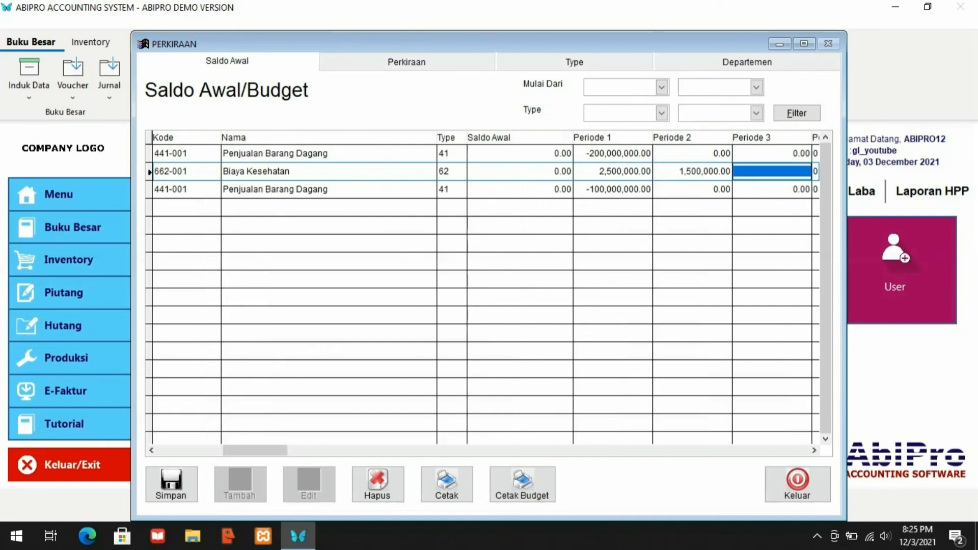
pyautogui.click(155, 487)
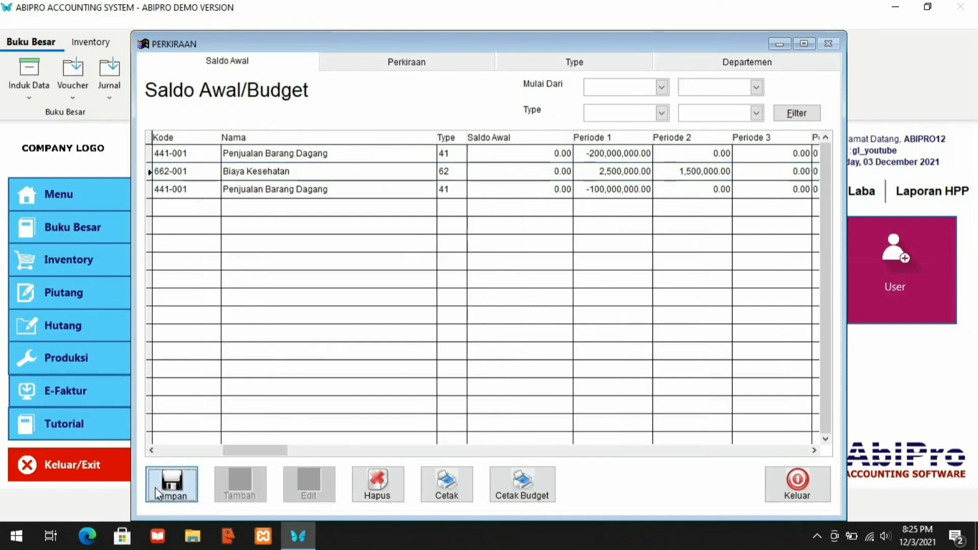